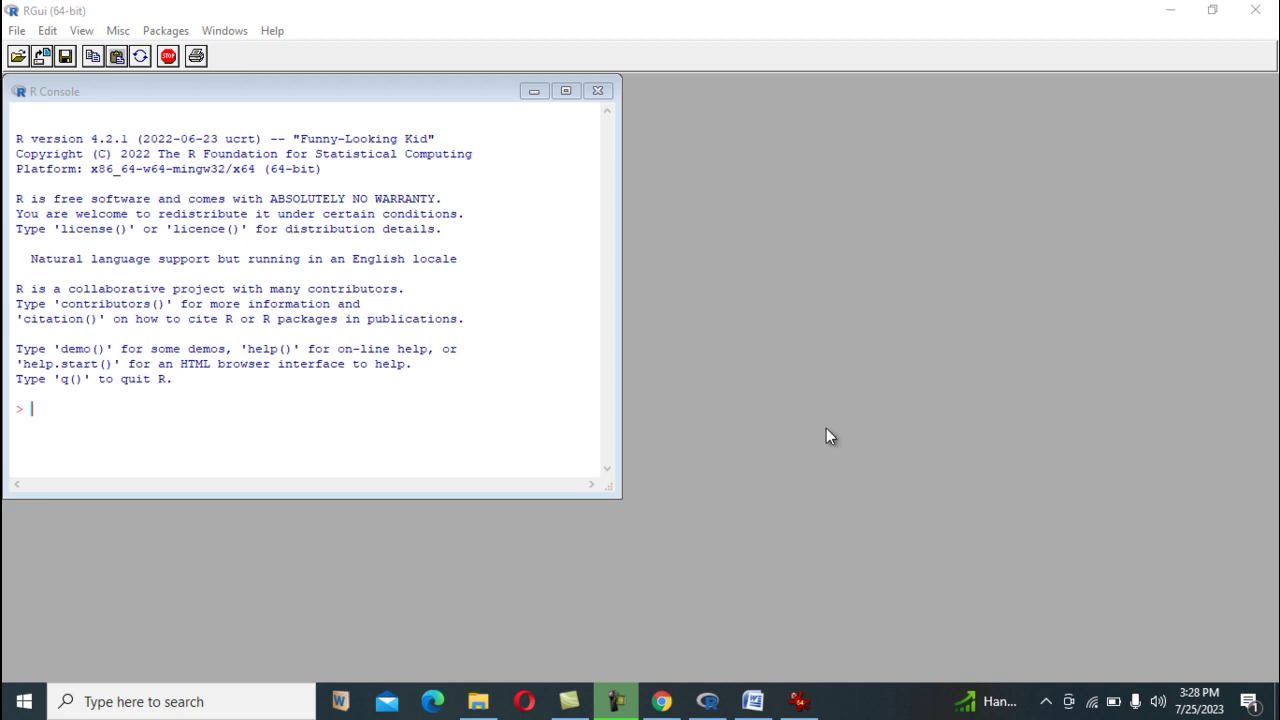
Switch to Chrome and examine the MR2 face database project page on OSF, including its wiki description and face image files
click(661, 701)
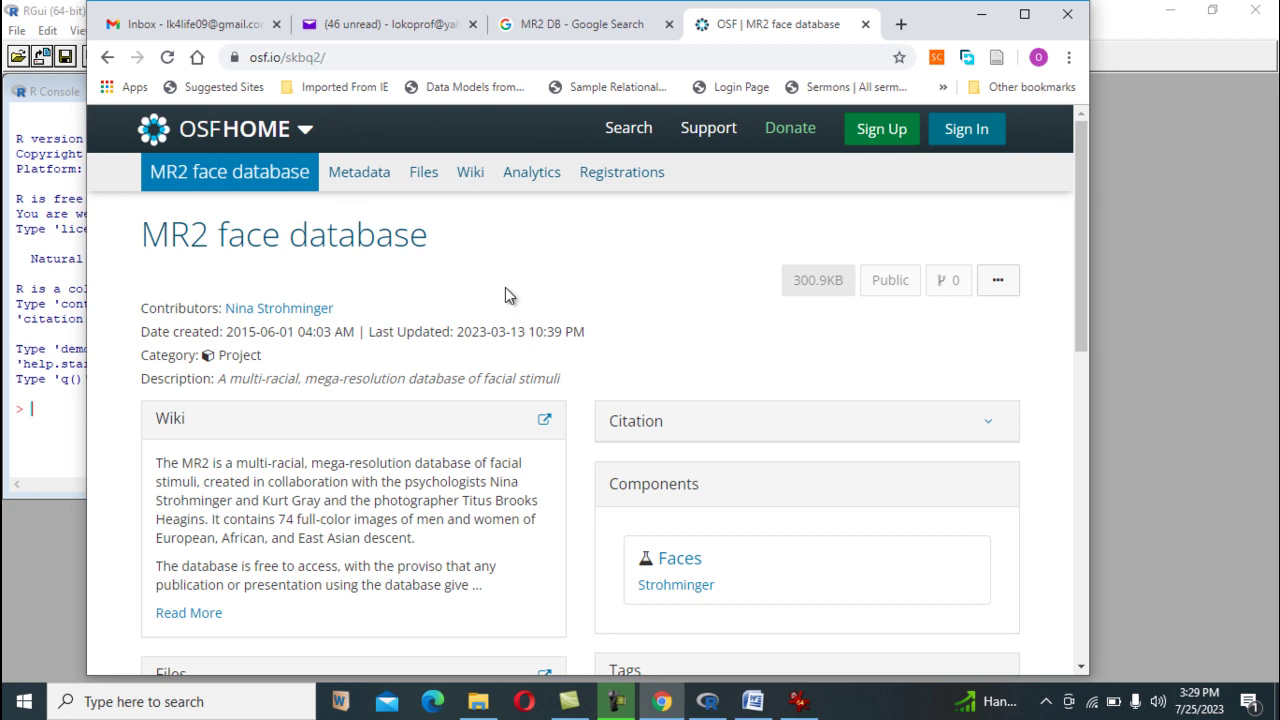
scroll(505, 294, down, 3)
scroll(505, 294, up, 2)
scroll(505, 294, up, 2)
scroll(505, 294, down, 10)
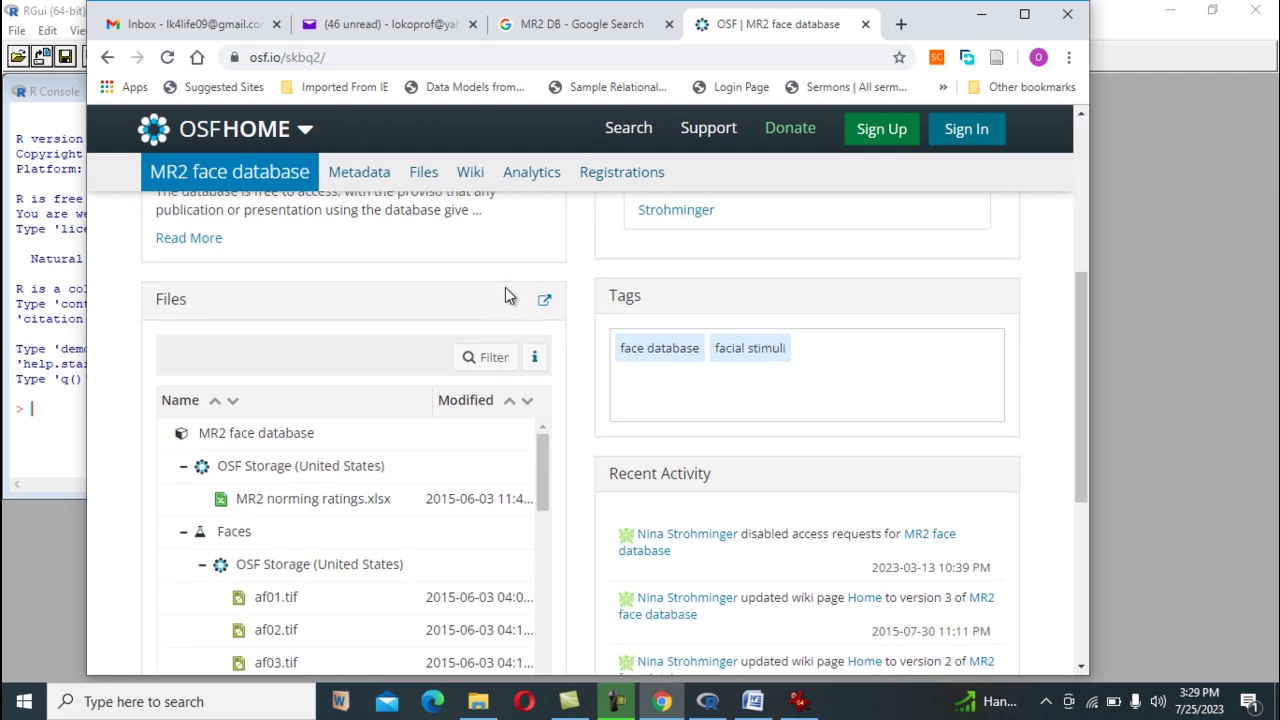
scroll(505, 287, up, 4)
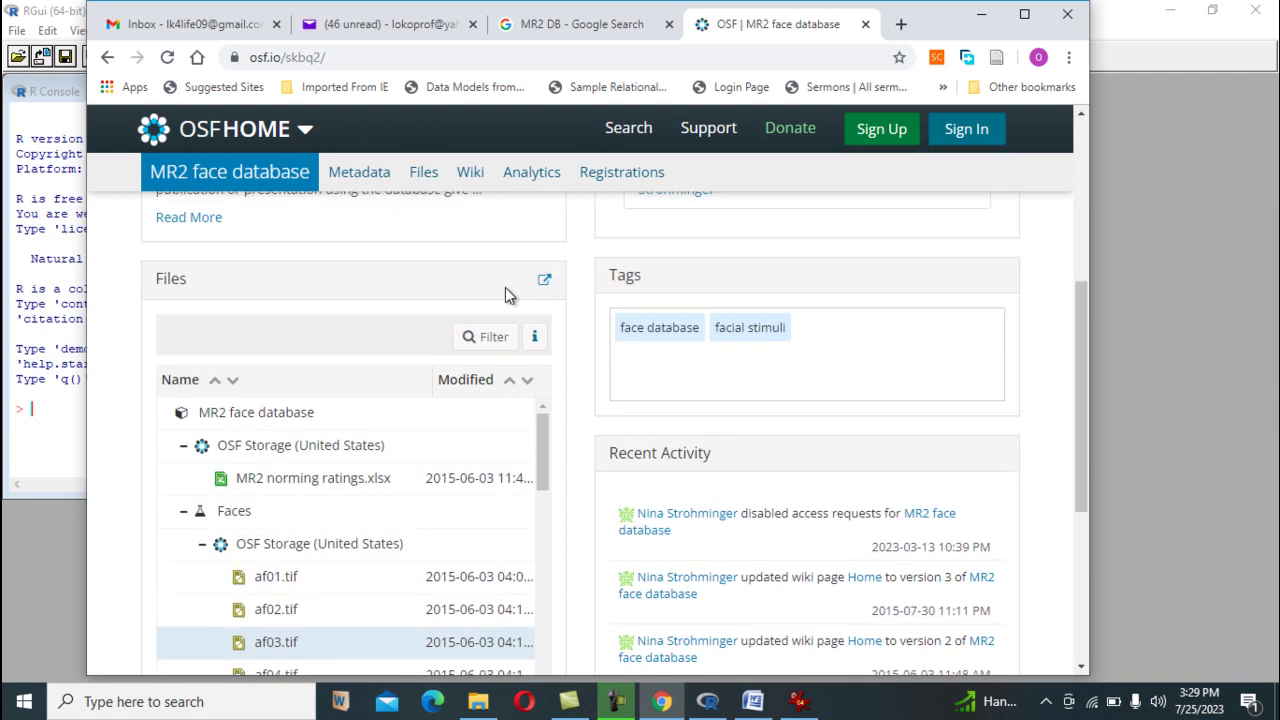
scroll(505, 287, down, 3)
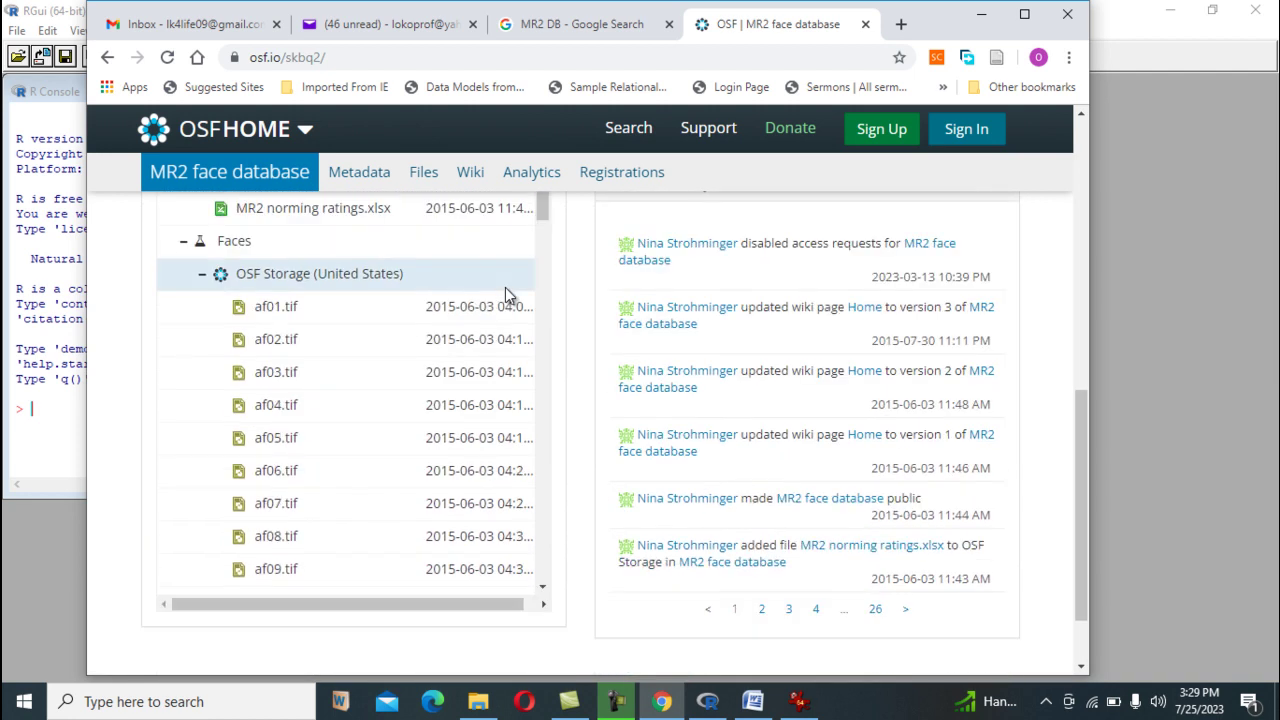
scroll(505, 287, down, 8)
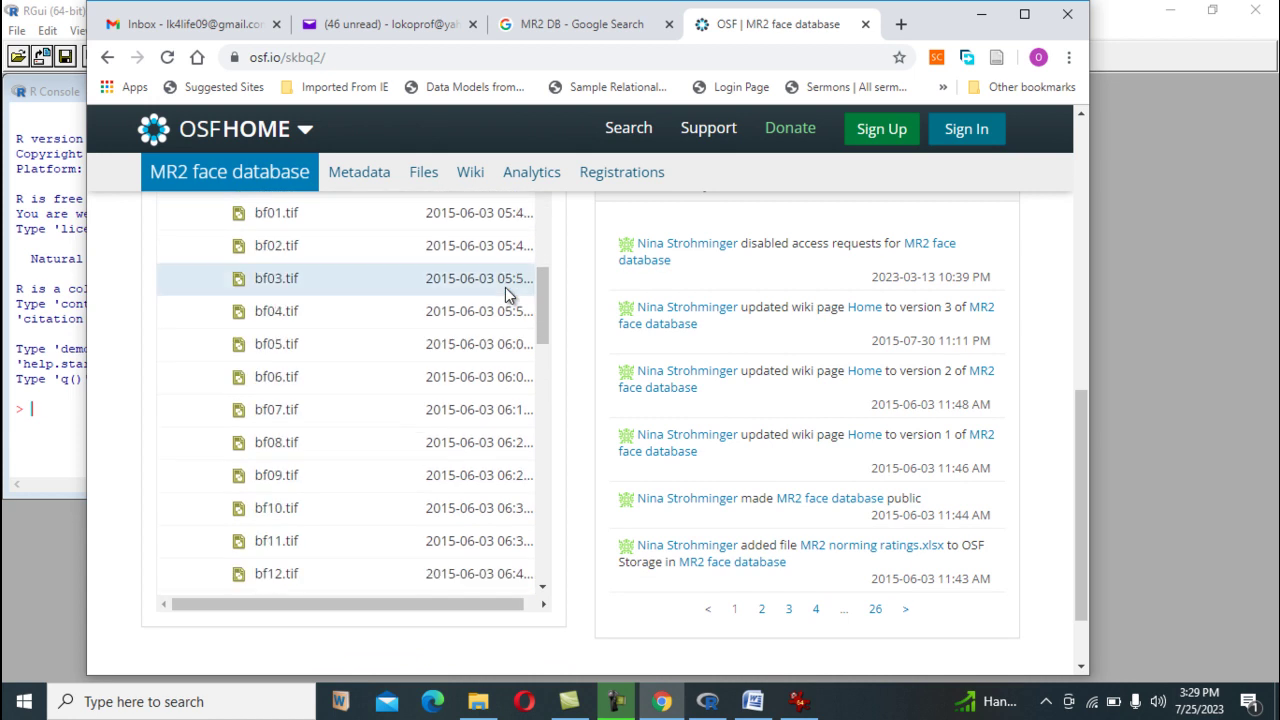
scroll(505, 287, down, 15)
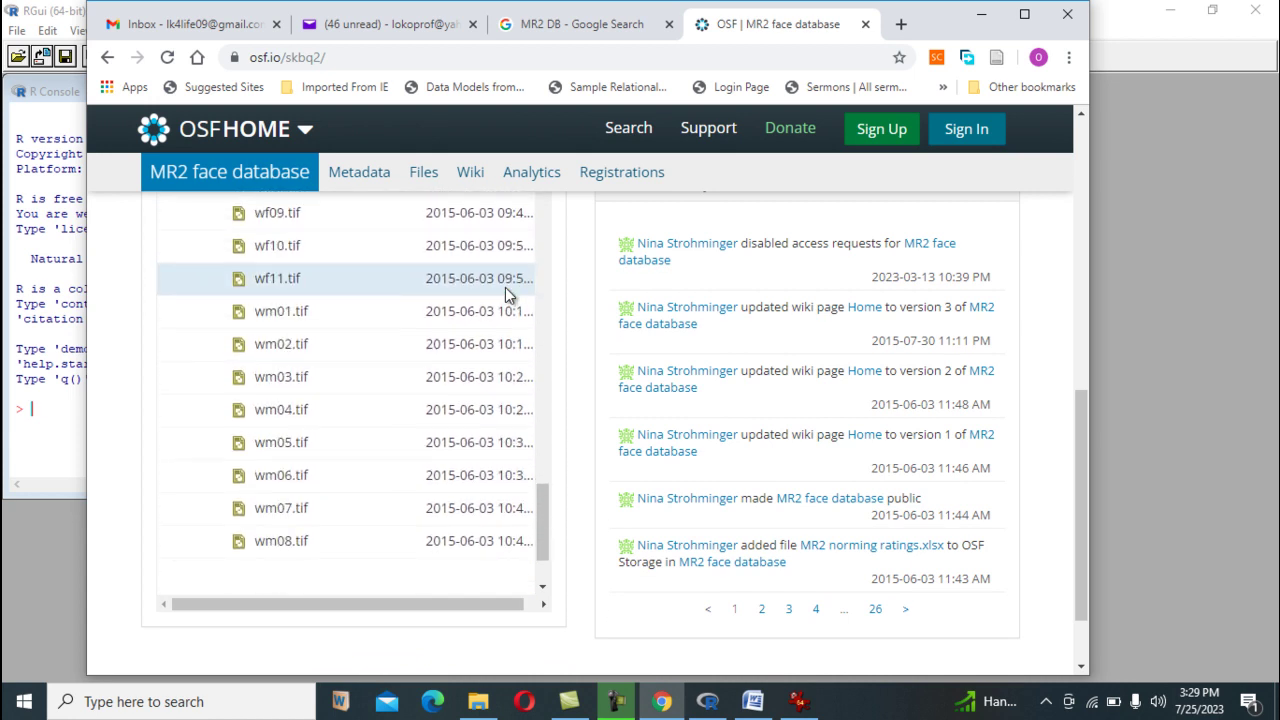
scroll(505, 287, up, 15)
scroll(505, 287, up, 8)
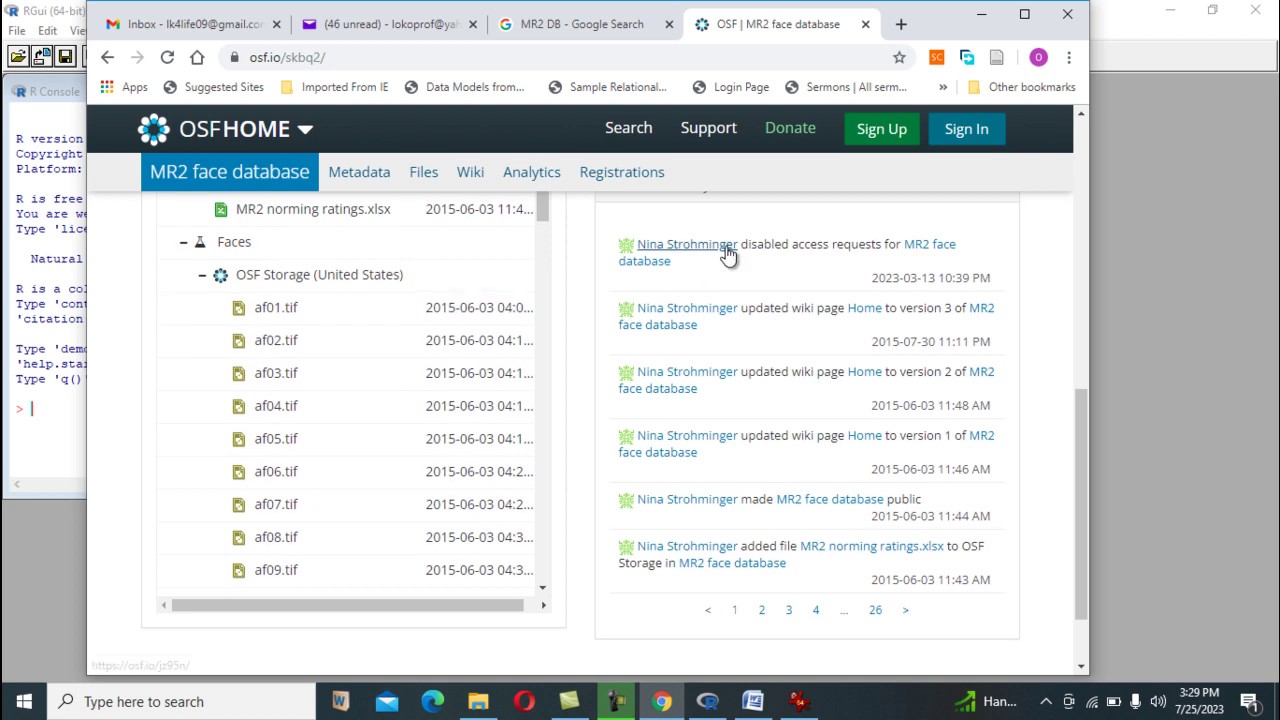
scroll(728, 255, up, 3)
scroll(320, 366, up, 3)
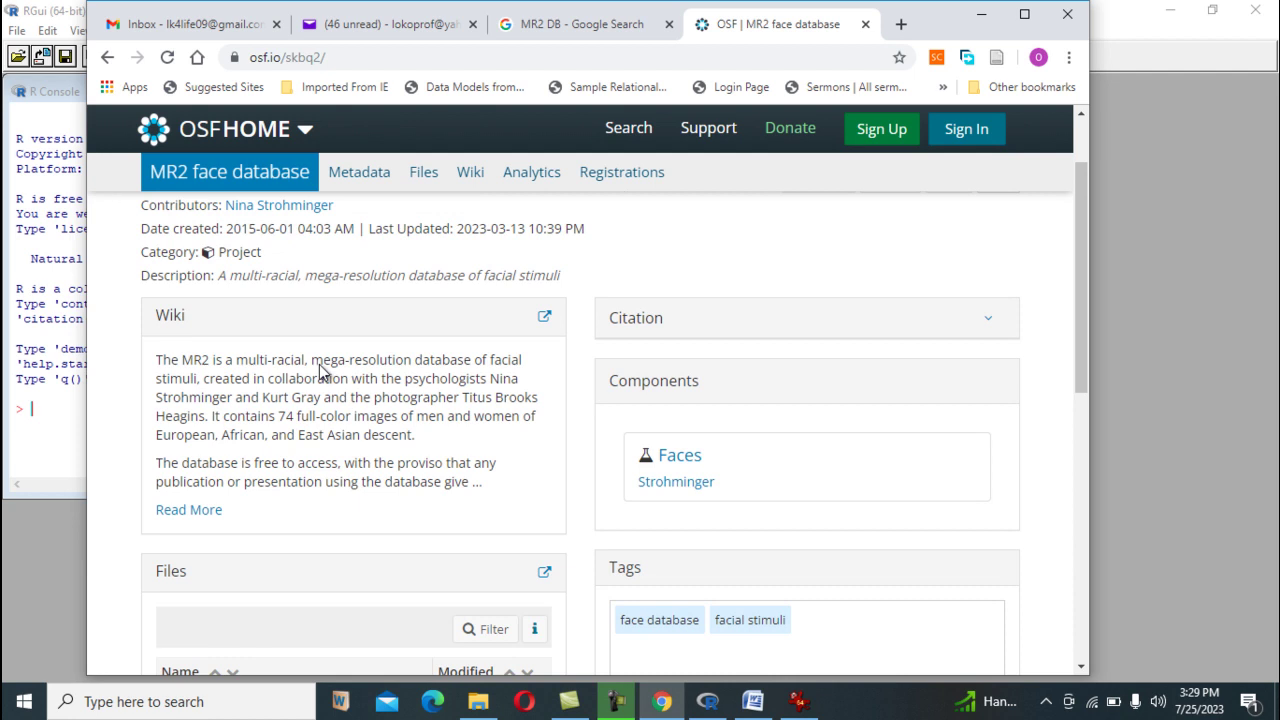
click(982, 16)
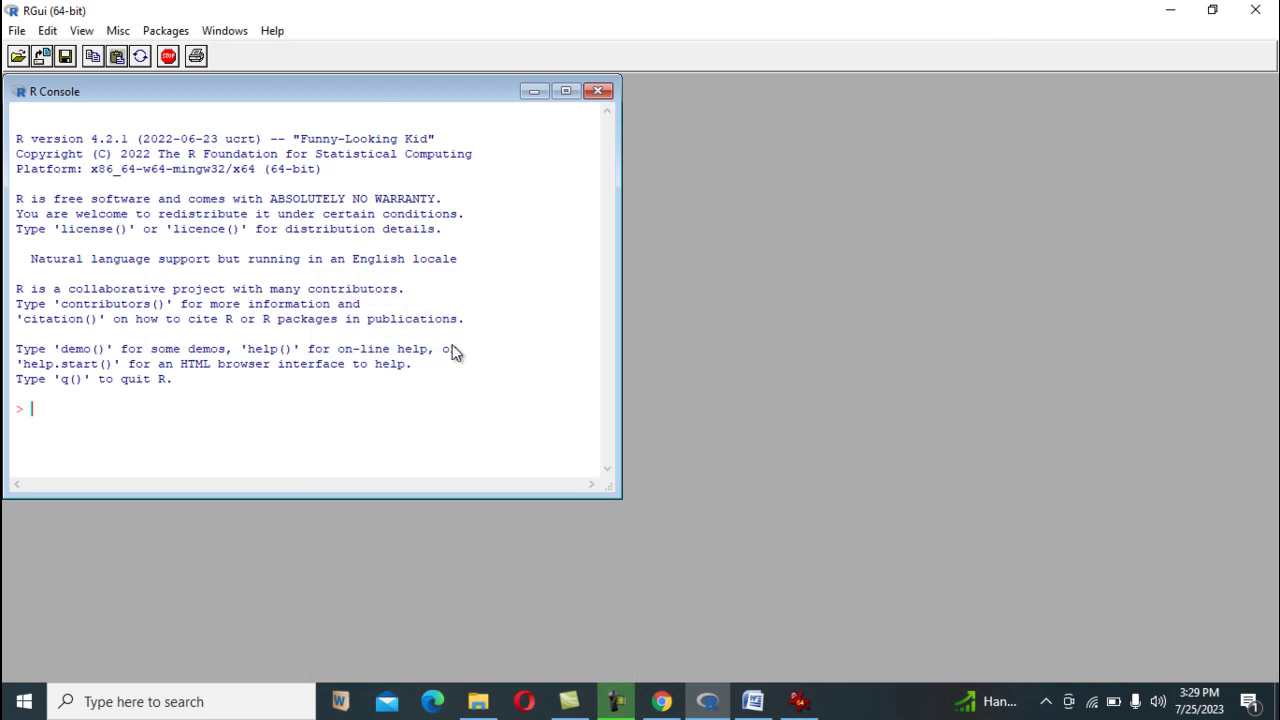
Switch to File Explorer and look through the face images in the africa, asia and euro folders of the db folder
click(478, 701)
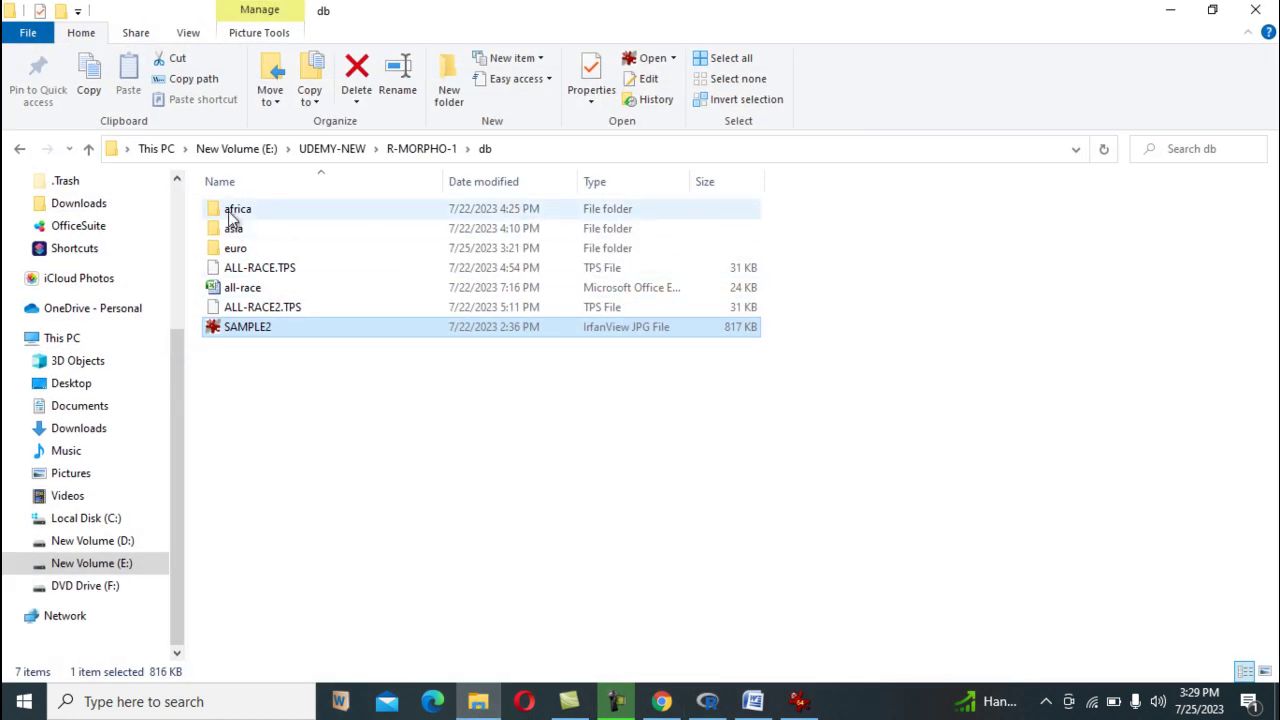
double_click(228, 211)
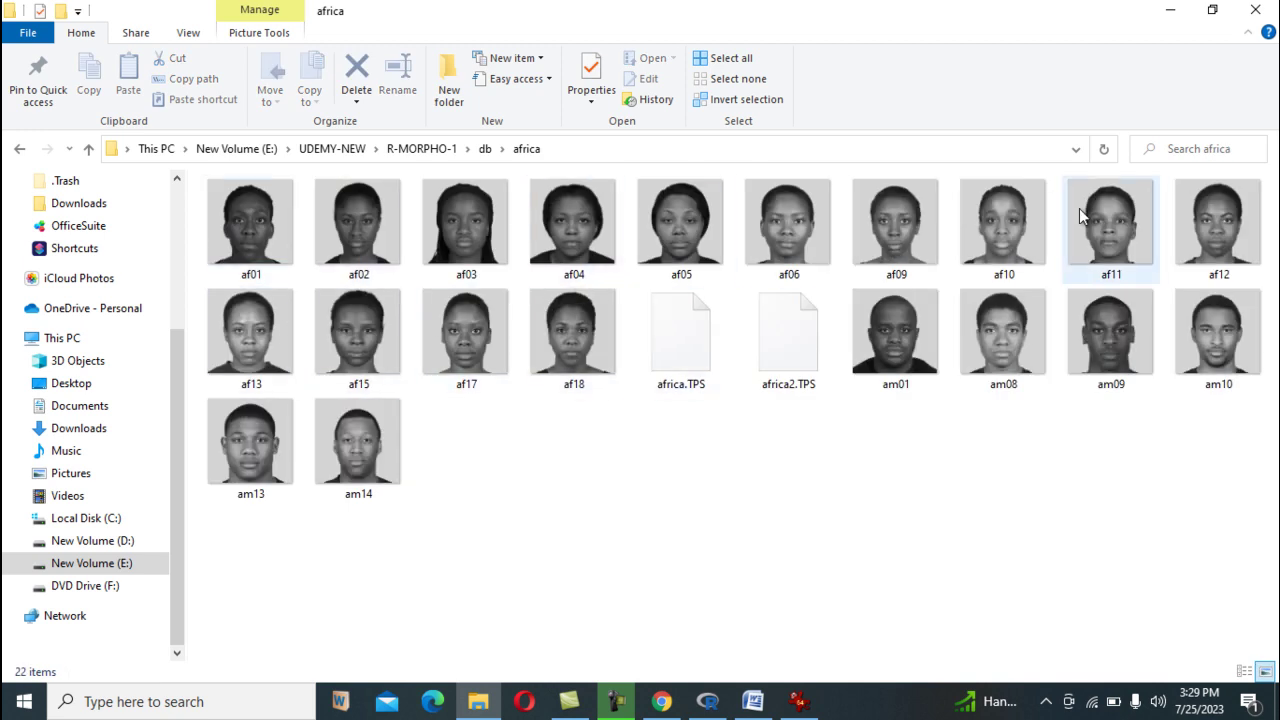
click(20, 150)
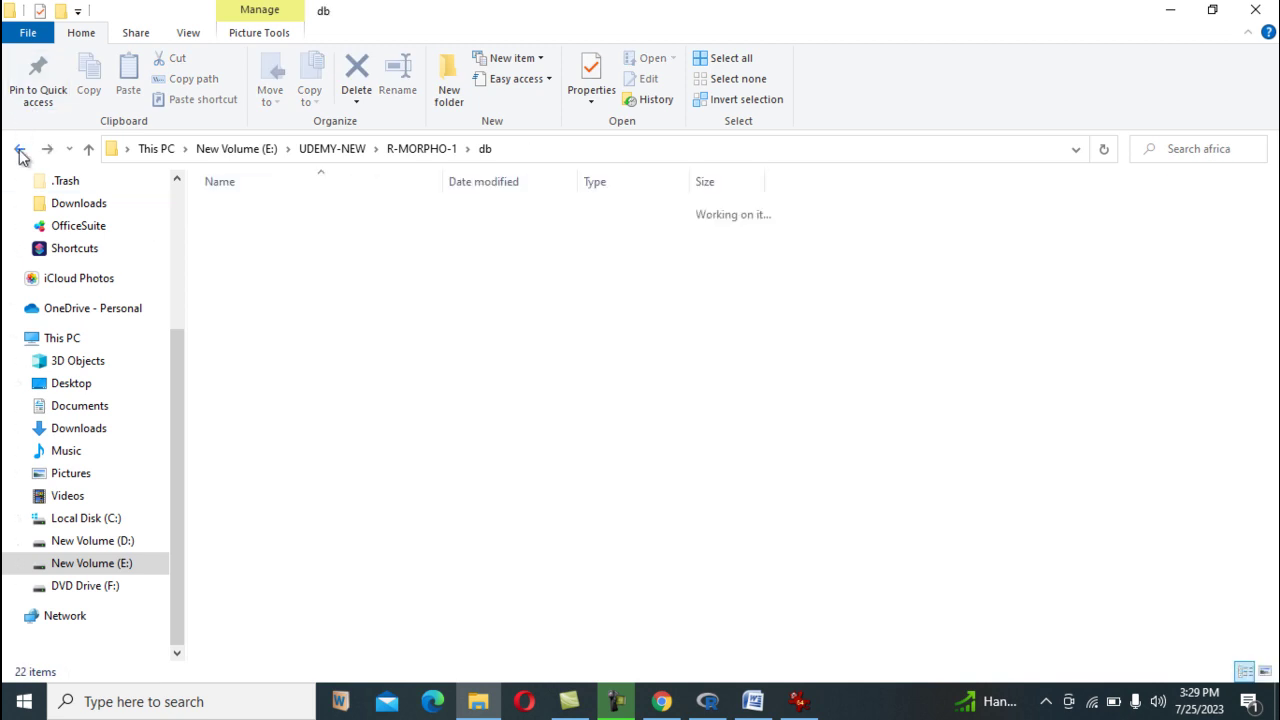
double_click(235, 232)
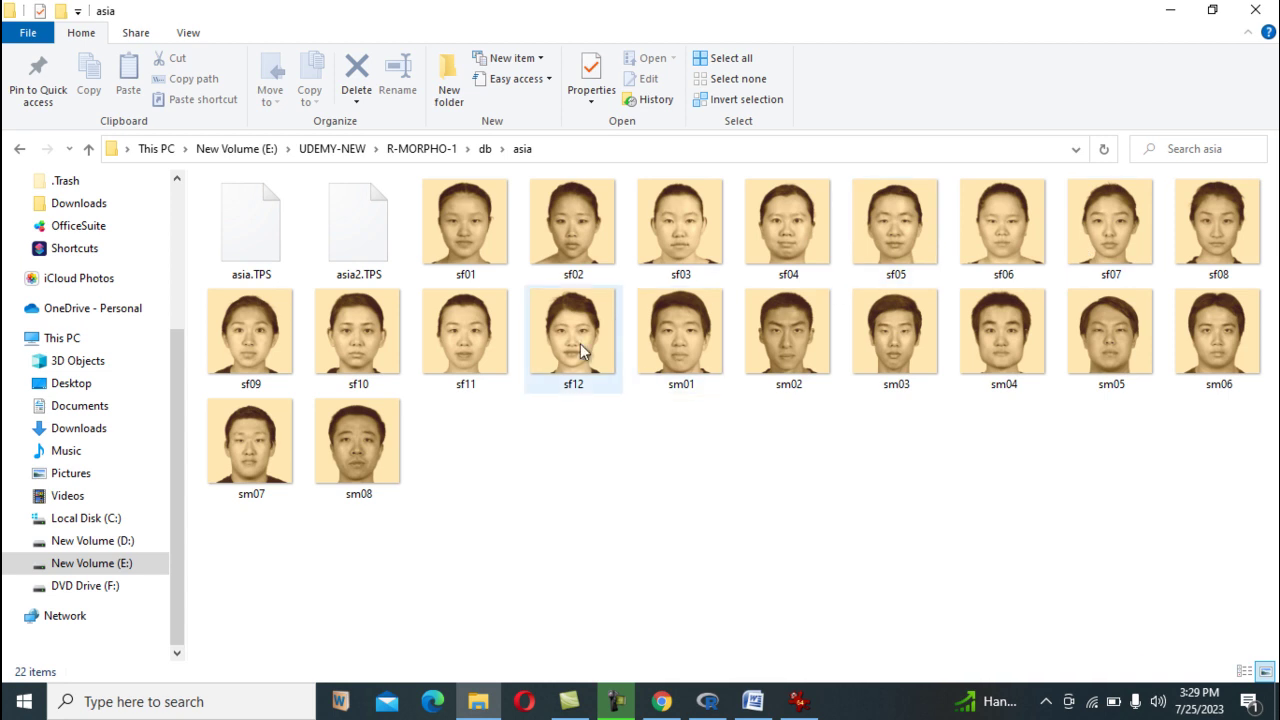
click(18, 150)
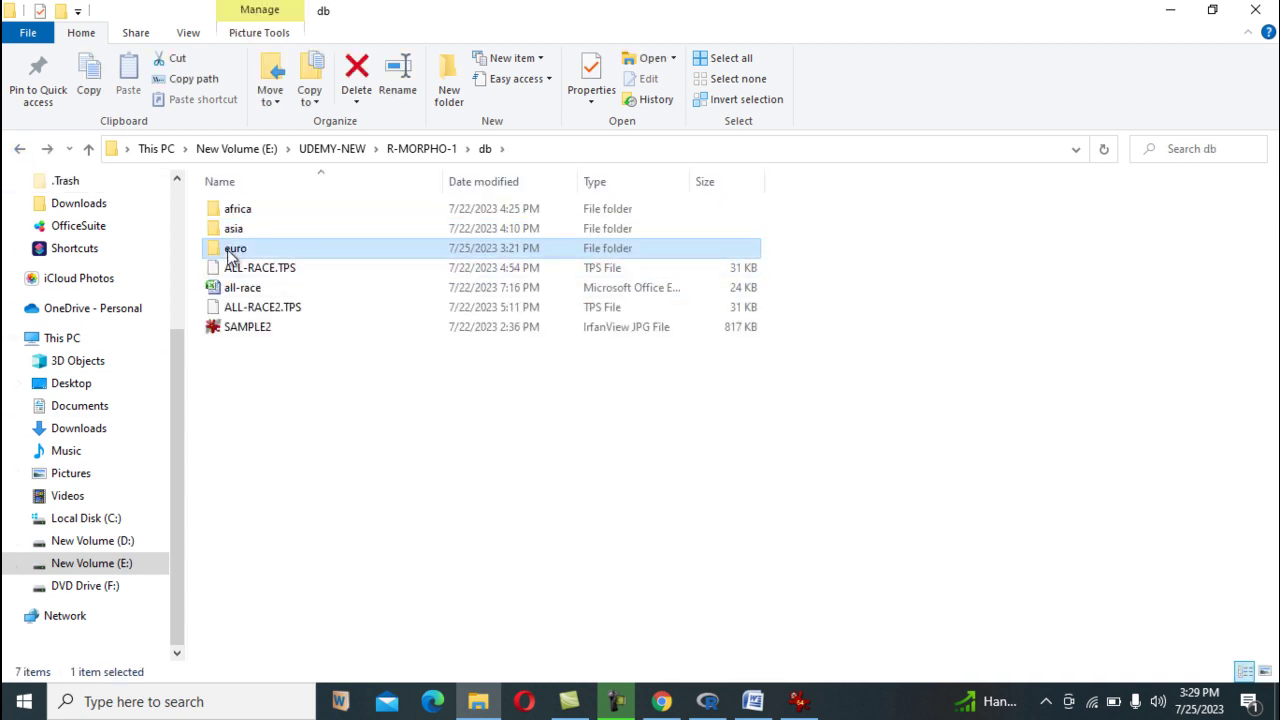
double_click(227, 249)
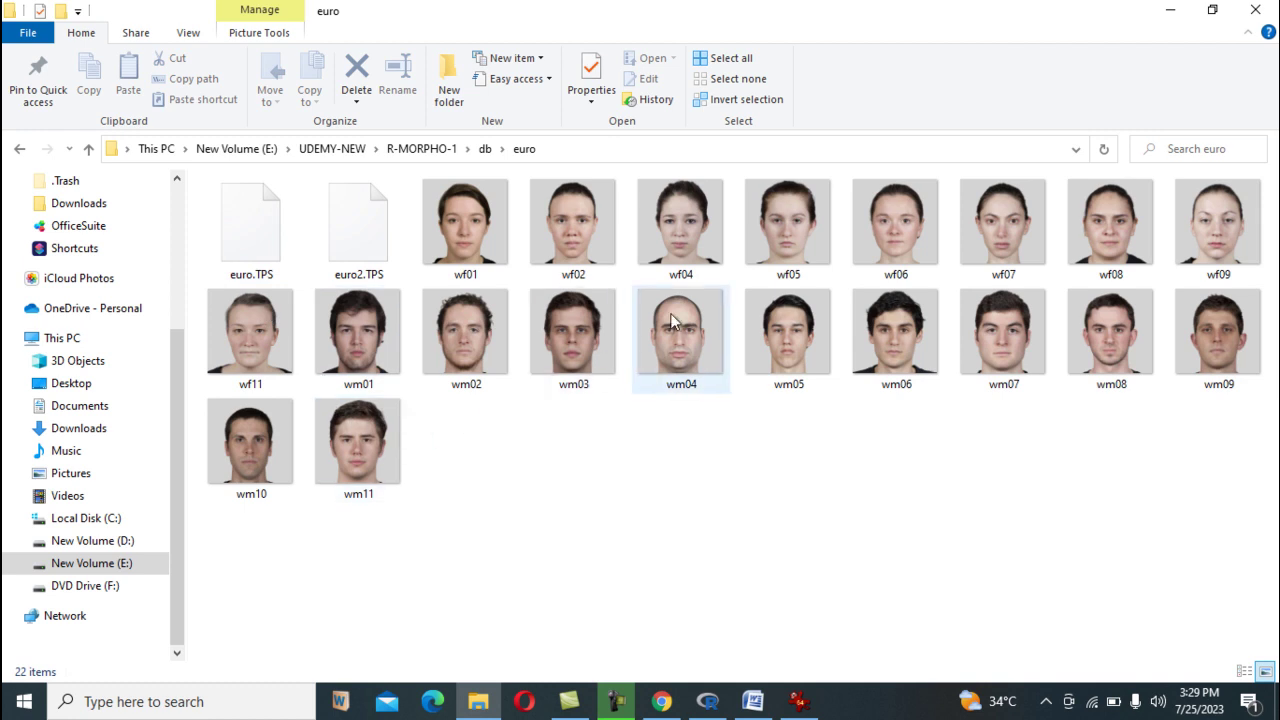
click(19, 152)
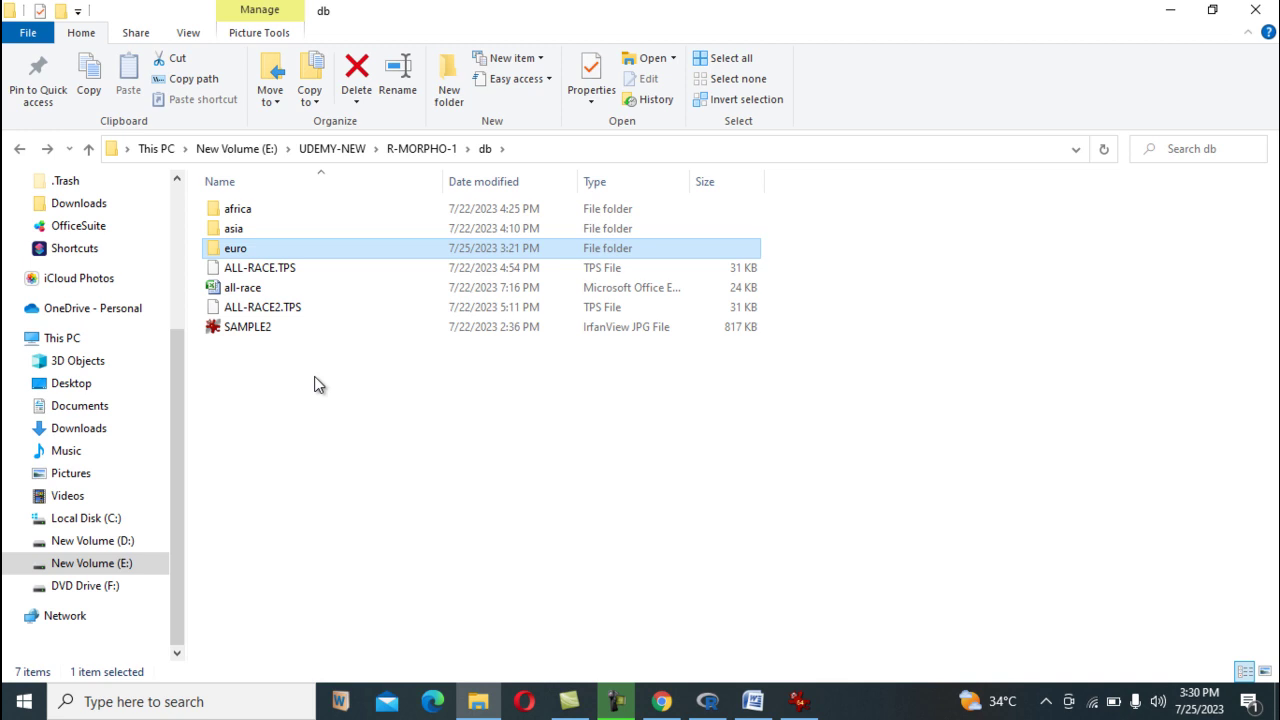
click(1167, 14)
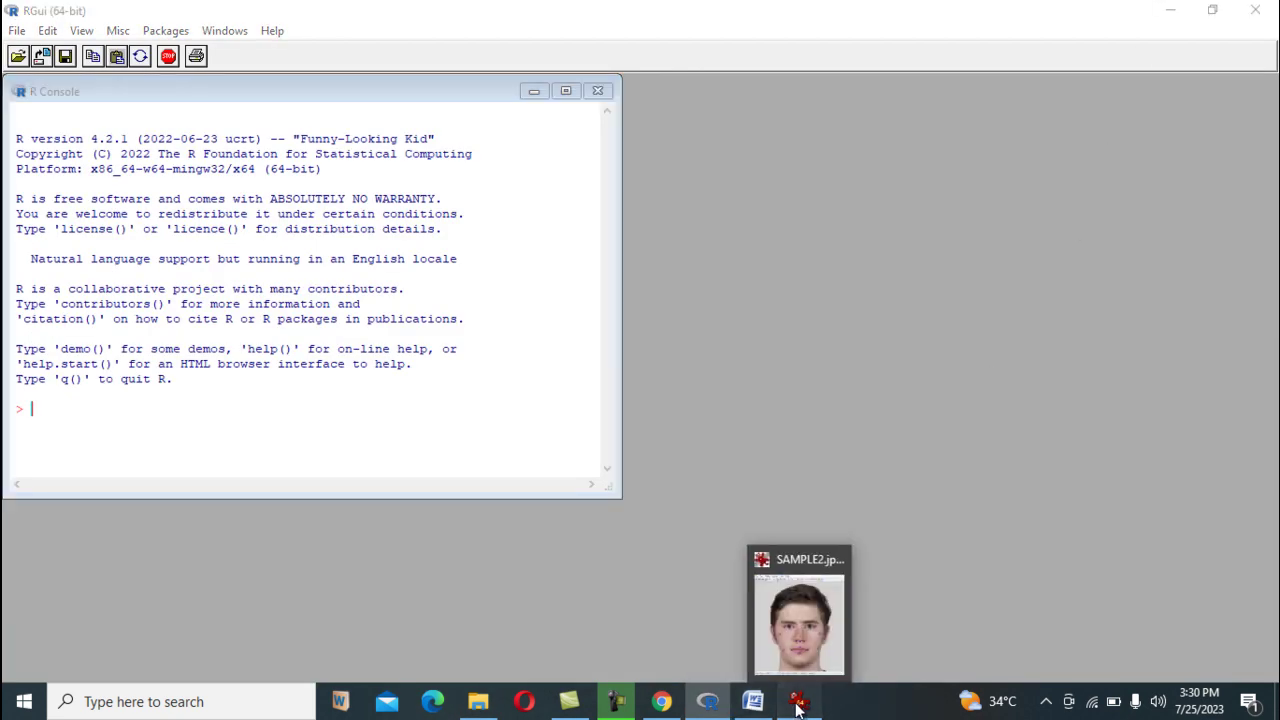
Bring up the SAMPLE2.jpg landmark image in IrfanView and place the 2d-Face Landmark Word document beside it
click(797, 703)
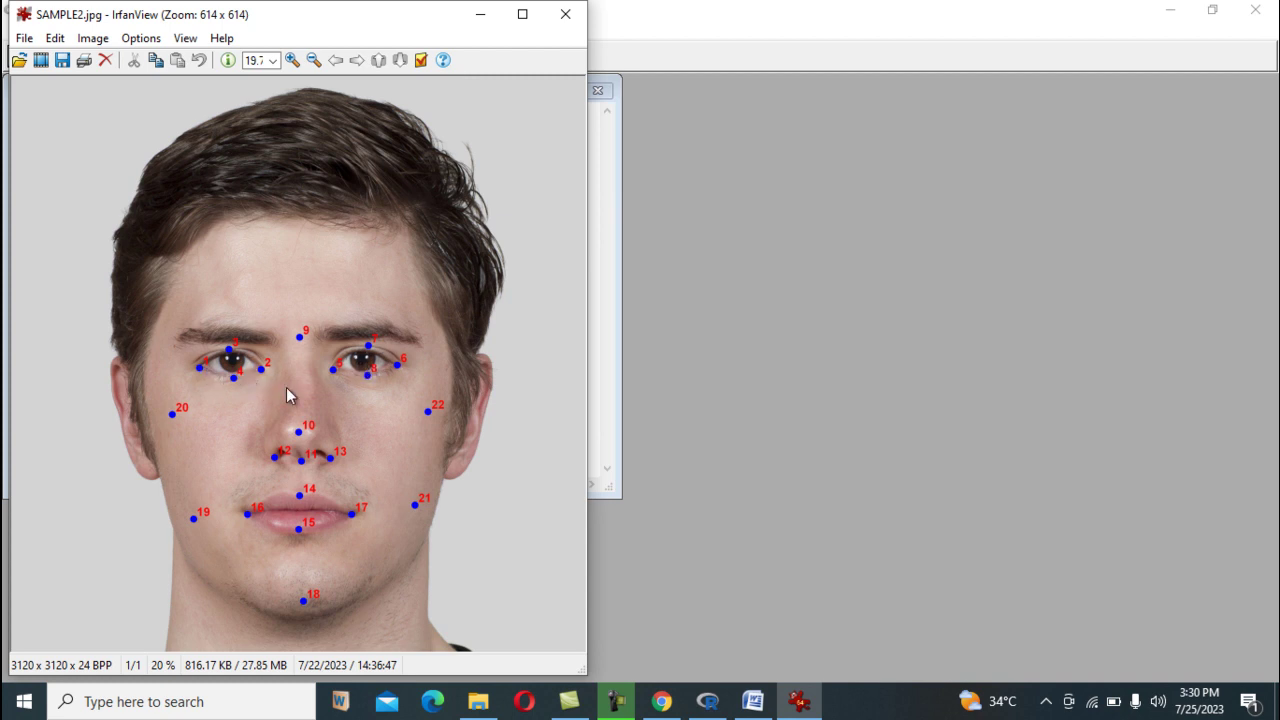
click(752, 701)
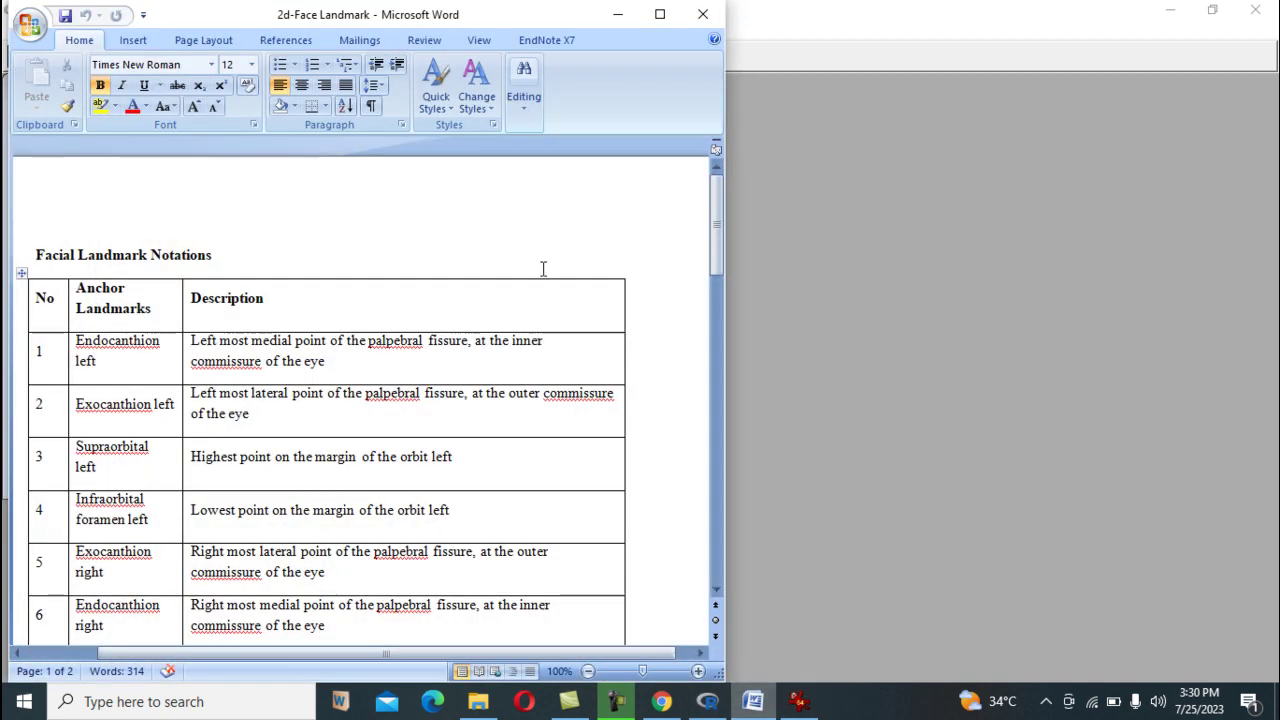
drag(403, 28, 1278, 200)
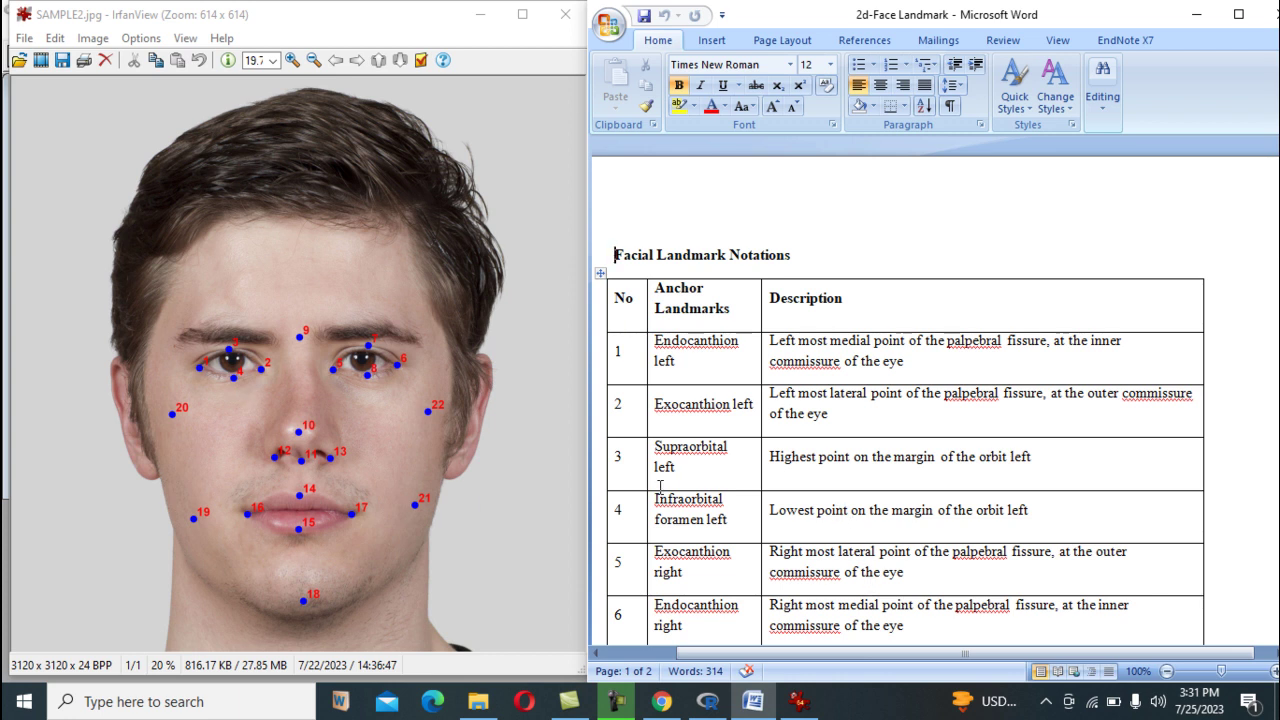
Read the Facial Landmark Notations table from landmark 1 to 22 and compare the entries with the numbered points on the face
scroll(690, 483, down, 3)
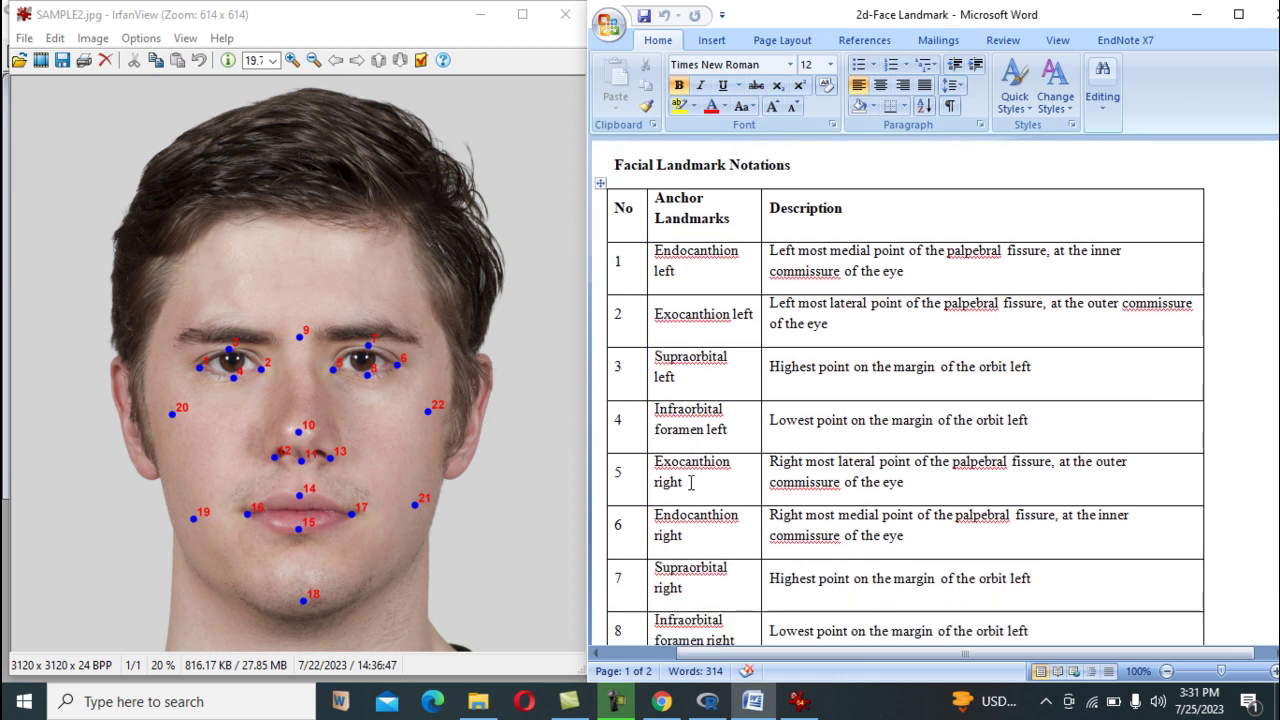
scroll(690, 483, down, 2)
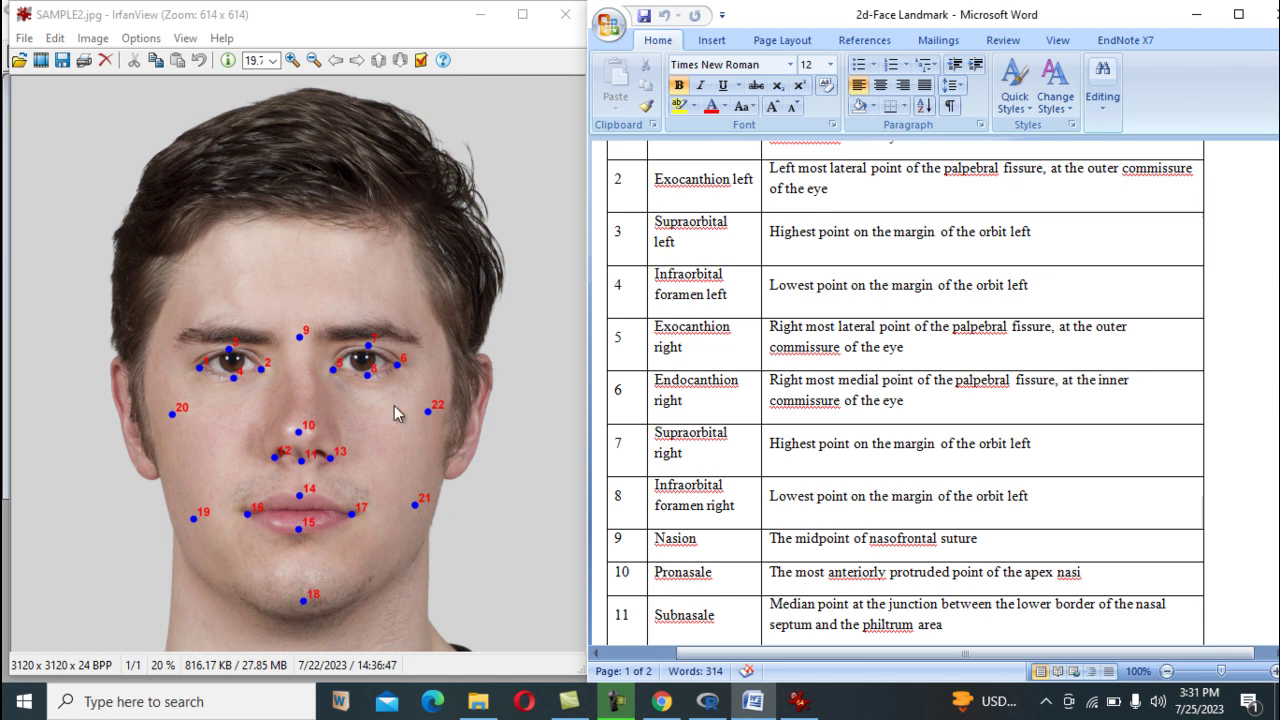
scroll(781, 450, up, 2)
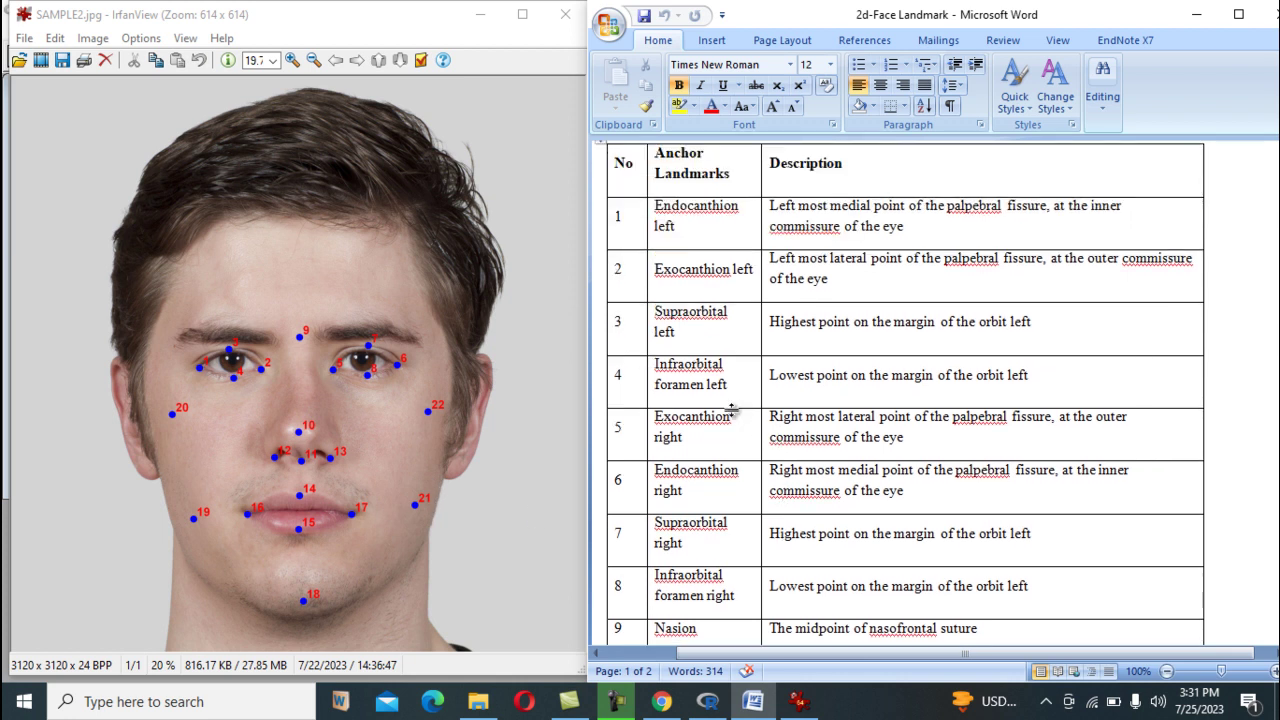
scroll(714, 382, up, 1)
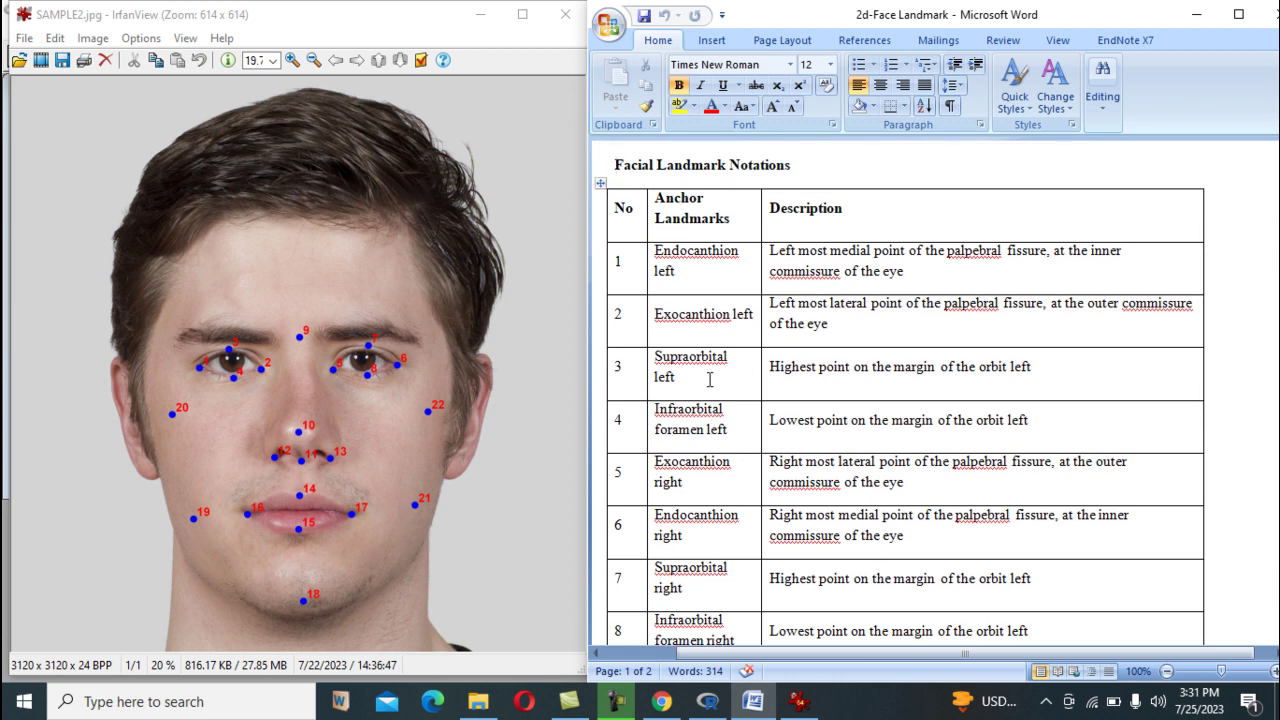
scroll(709, 380, down, 2)
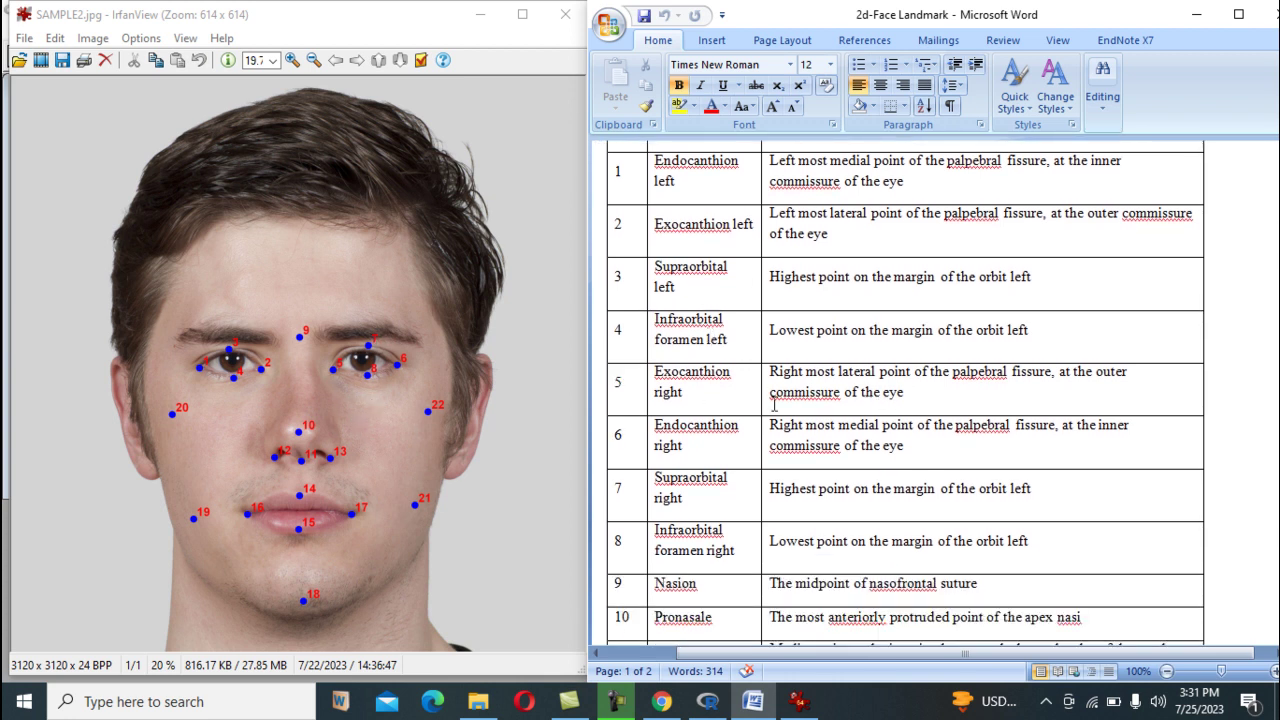
scroll(773, 405, down, 2)
scroll(773, 405, down, 1)
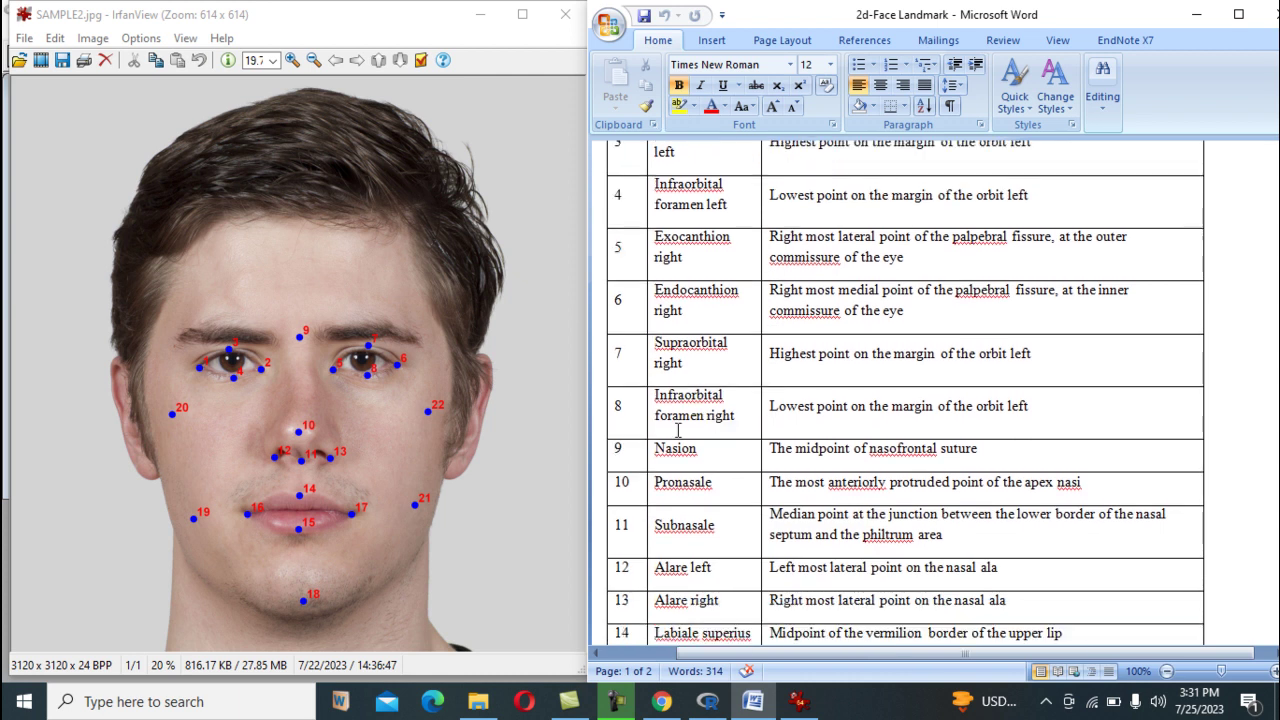
scroll(678, 430, down, 1)
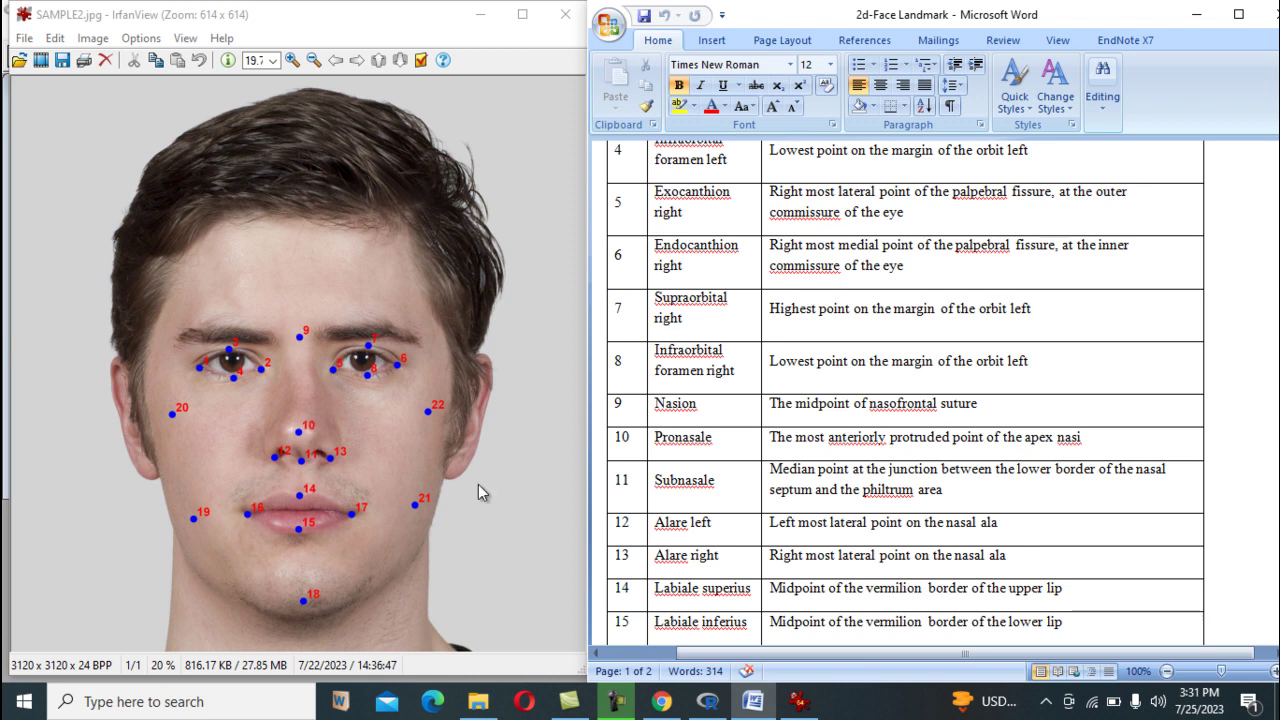
scroll(713, 478, down, 1)
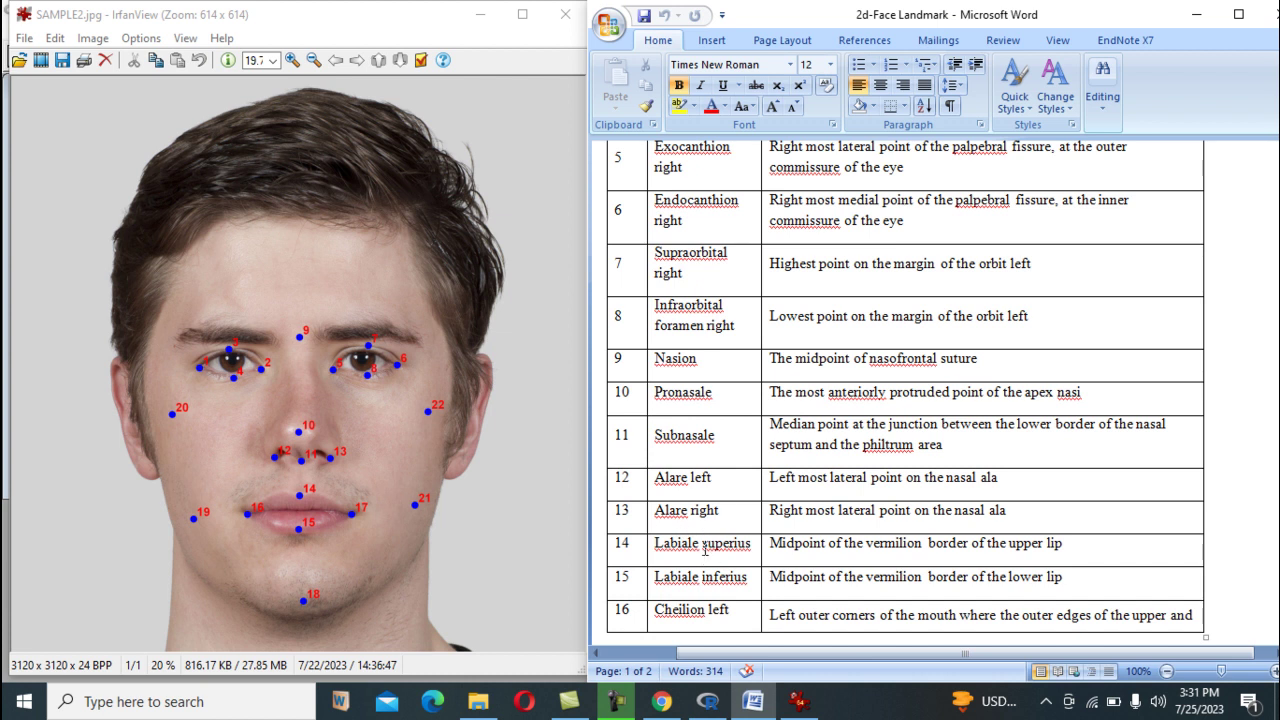
scroll(714, 520, down, 2)
scroll(756, 484, down, 3)
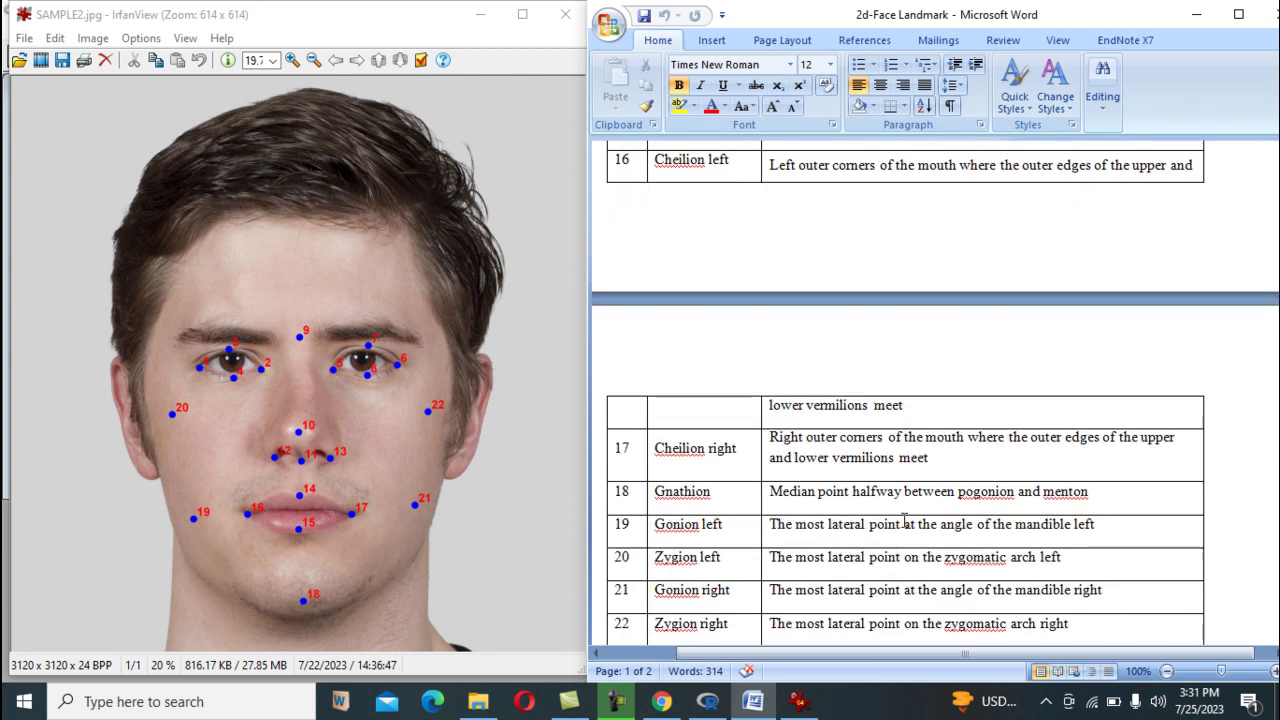
scroll(920, 530, down, 5)
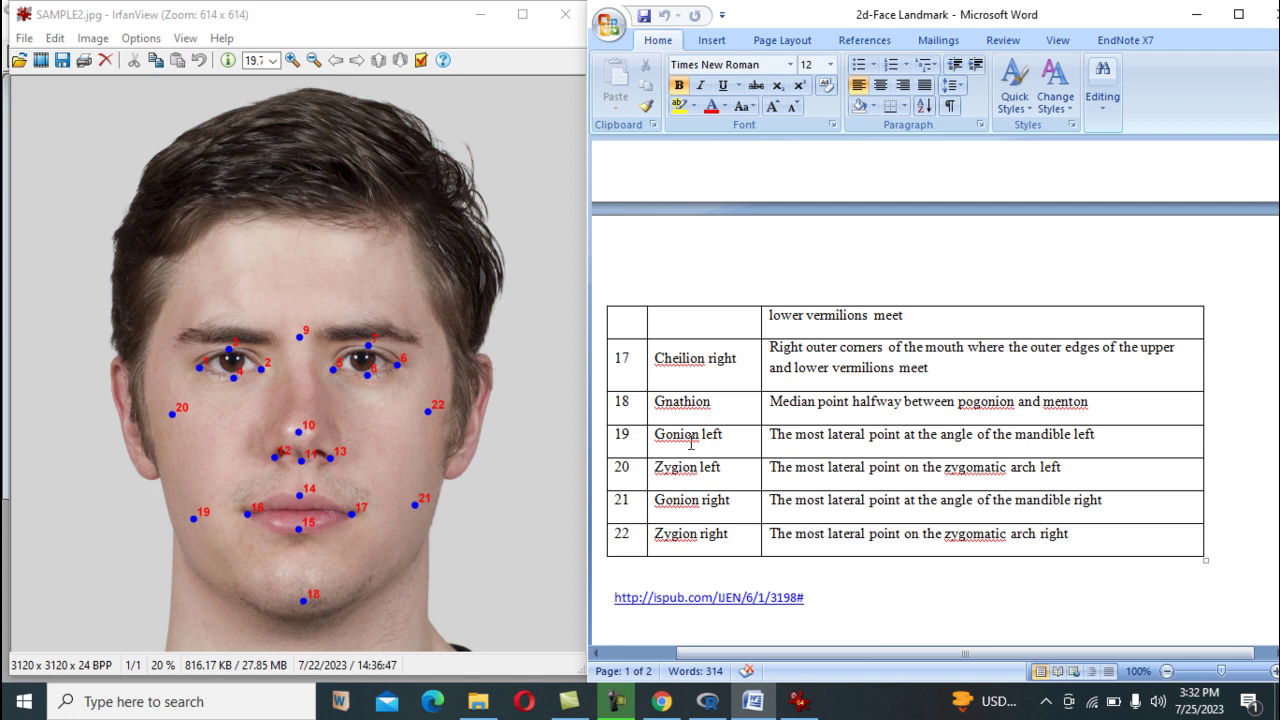
click(722, 410)
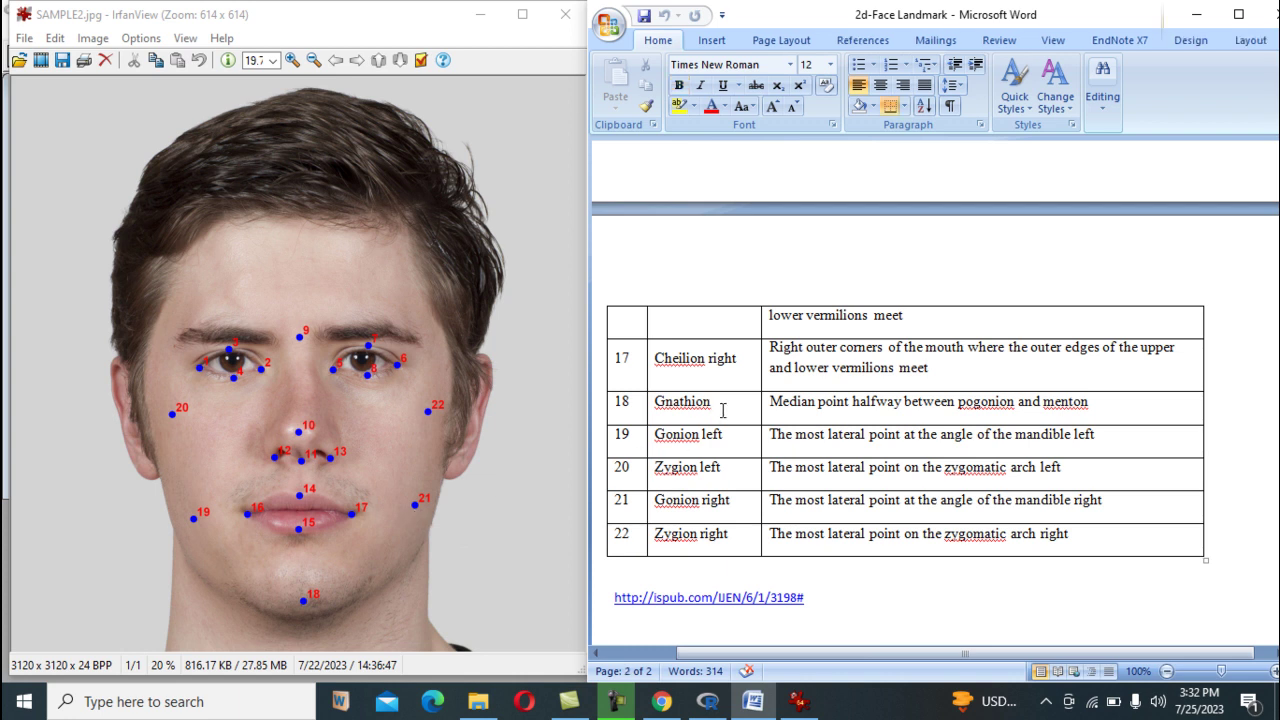
text(LEFT)
key(BackSpace)
key(BackSpace)
key(BackSpace)
key(BackSpace)
text(left)
key(BackSpace)
key(BackSpace)
key(BackSpace)
key(BackSpace)
key(BackSpace)
Review the landmark table from its last rows back to the Facial Landmark Notations heading
scroll(760, 452, down, 2)
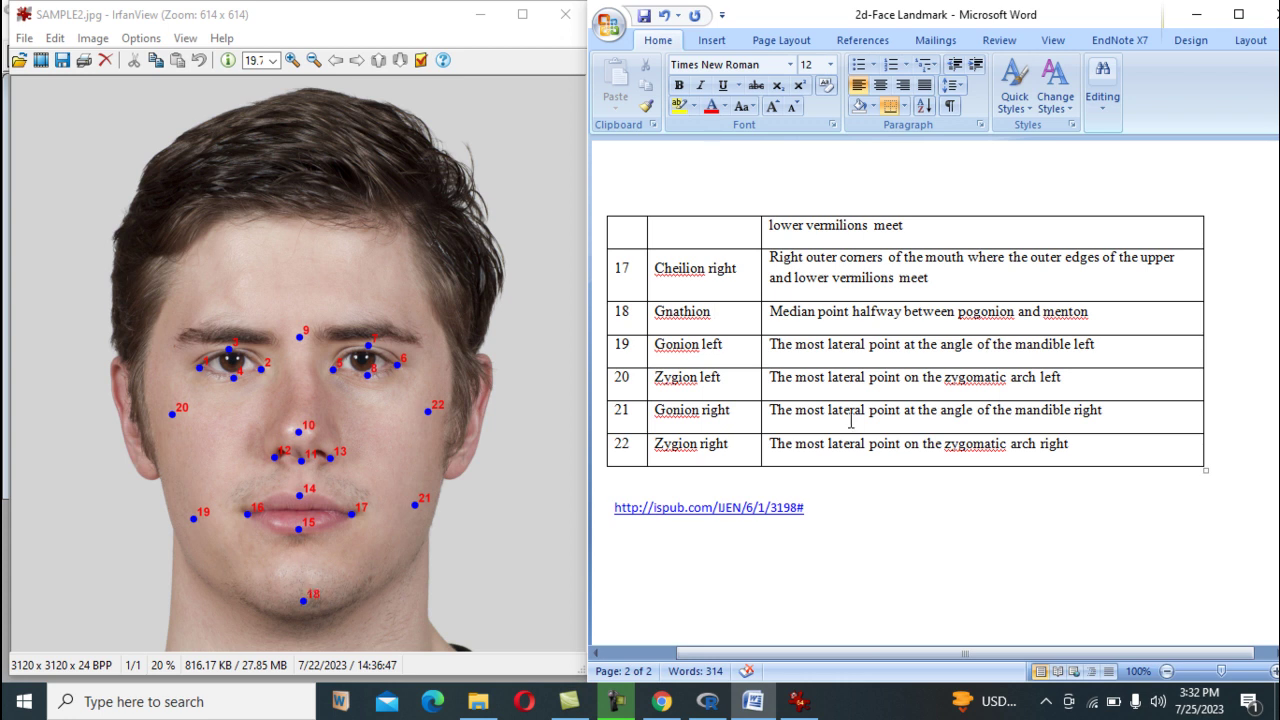
scroll(851, 421, up, 3)
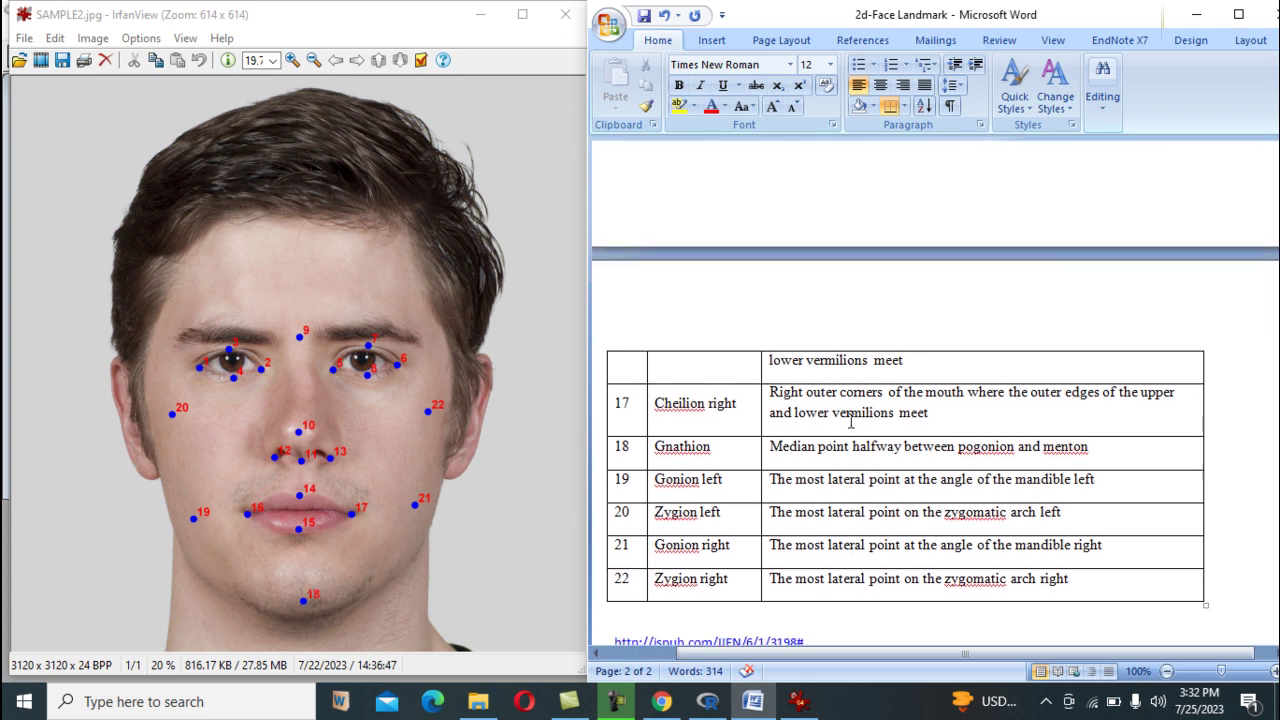
scroll(851, 421, up, 6)
scroll(851, 421, up, 6)
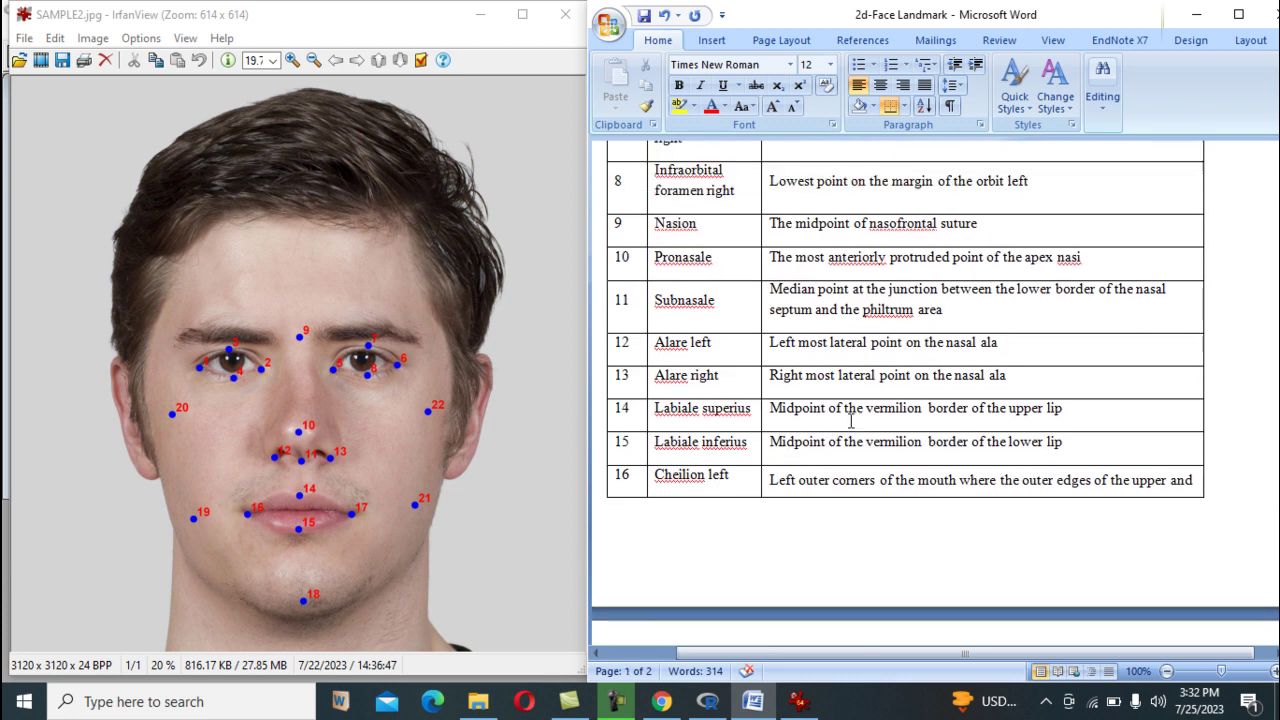
scroll(851, 421, up, 7)
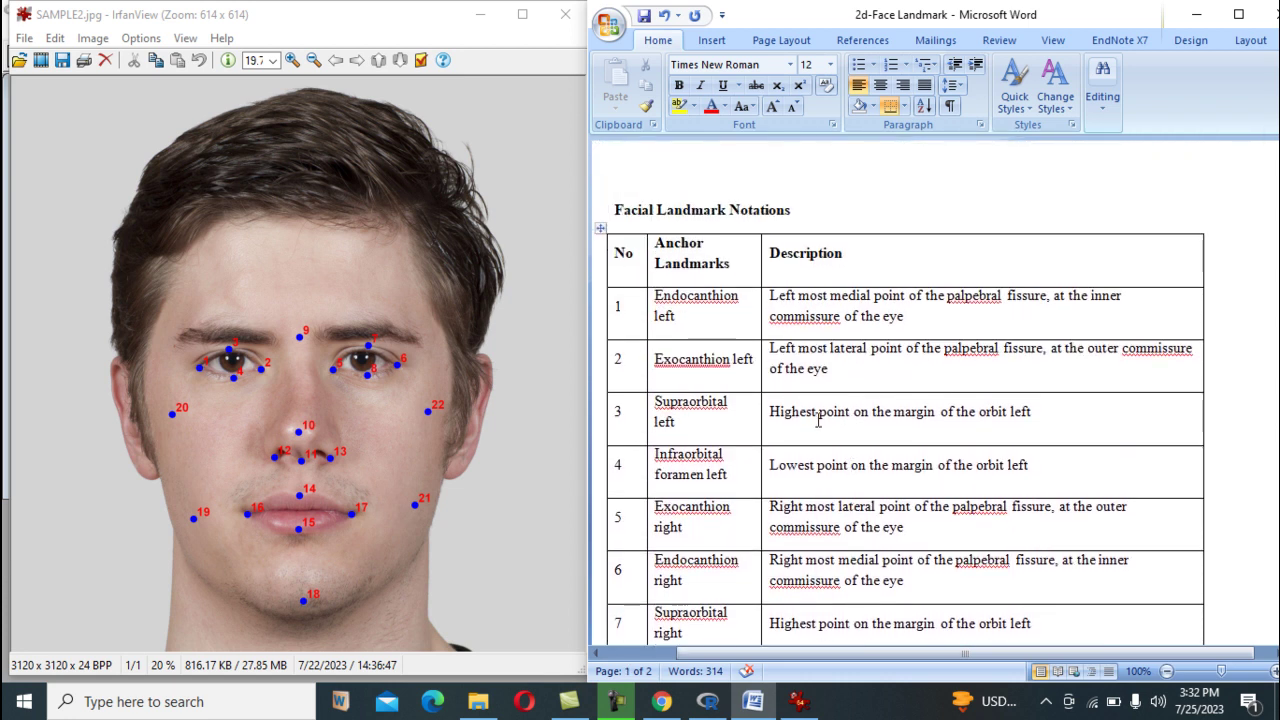
Minimise the landmark document and the SAMPLE2.jpg image, and load the geomorph package in the R console with library(geomorph)
scroll(851, 421, up, 1)
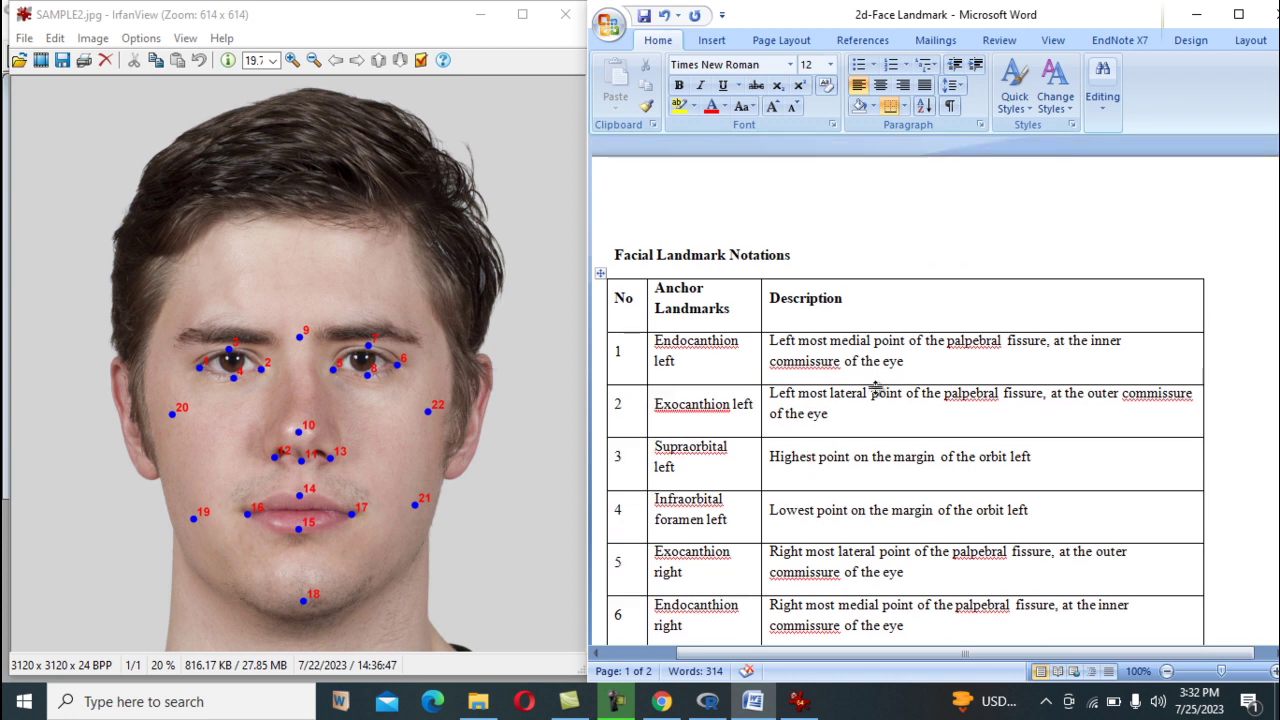
click(1197, 21)
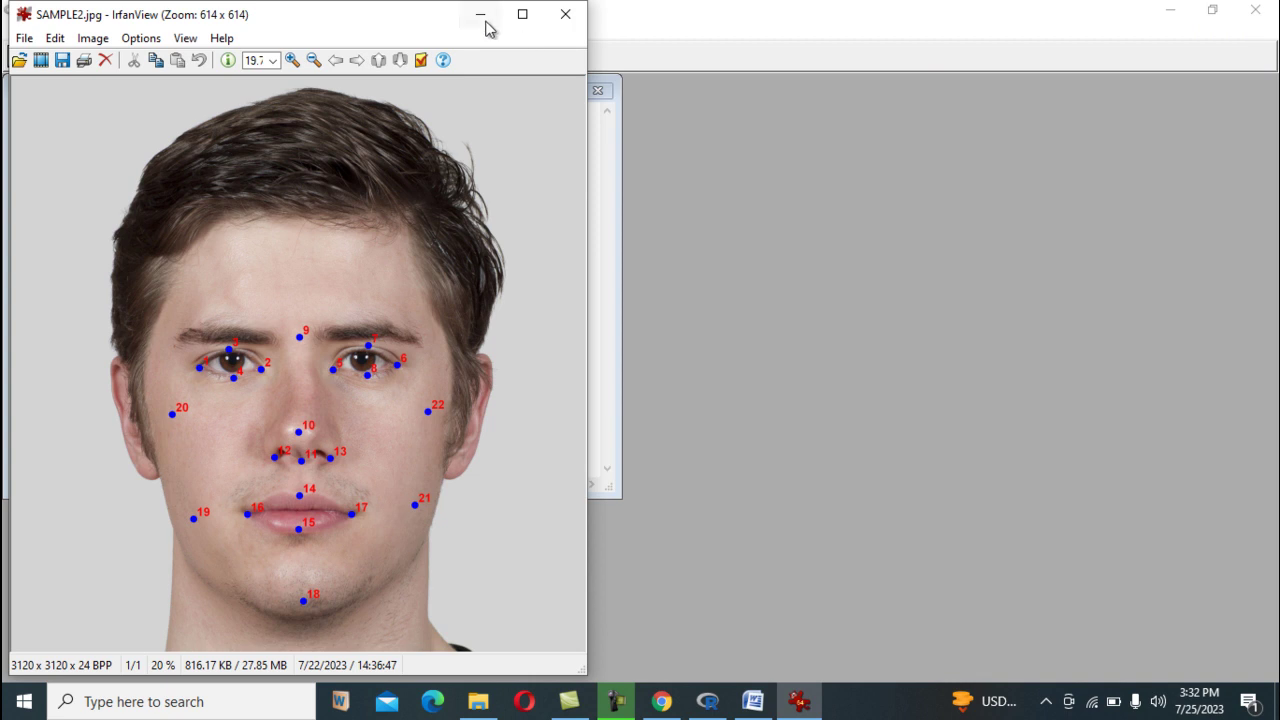
click(481, 16)
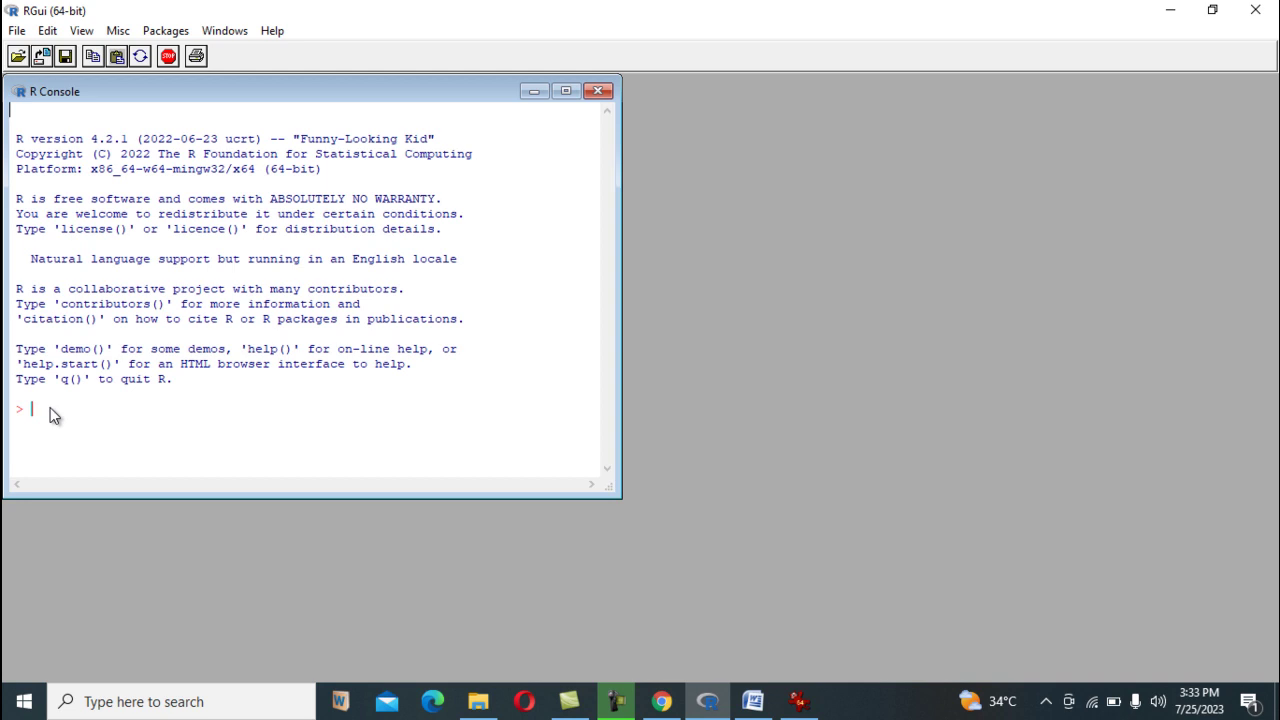
text(library(geomorph))
key(Return)
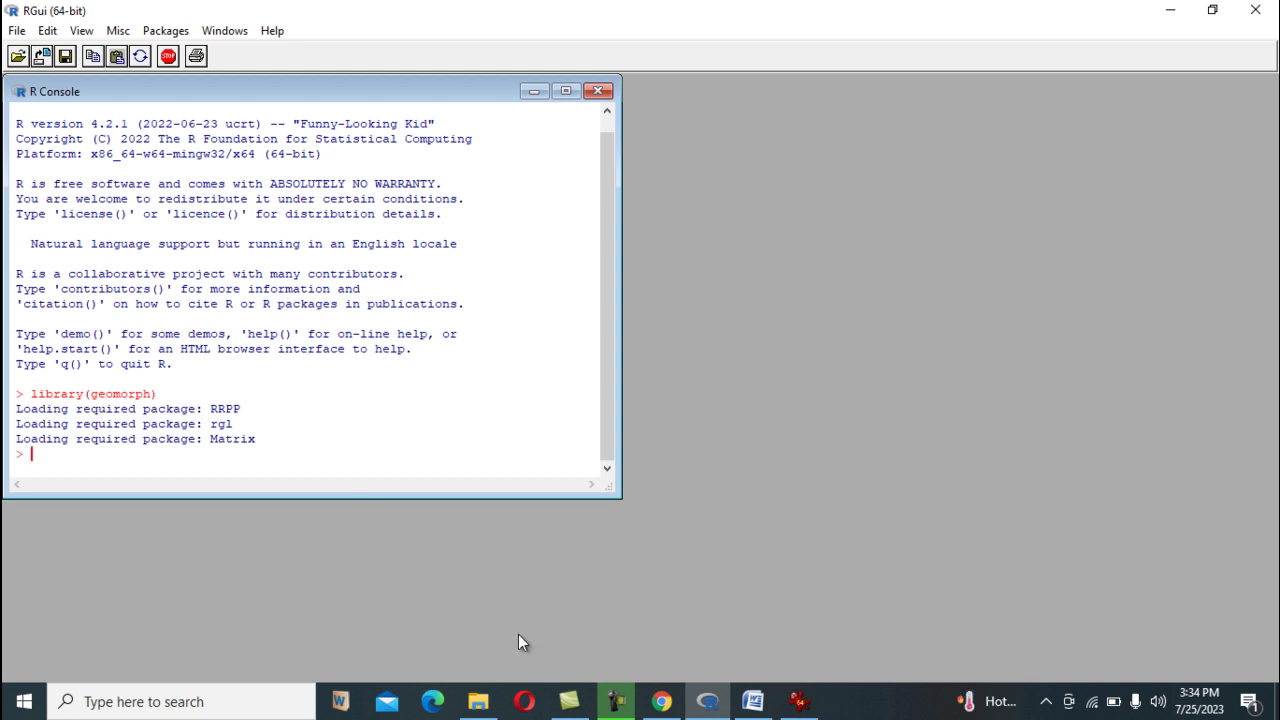
Switch to File Explorer and go to the top level of New Volume (E:), checking the contents of UDEMY-R on the way
mouse_move(478, 701)
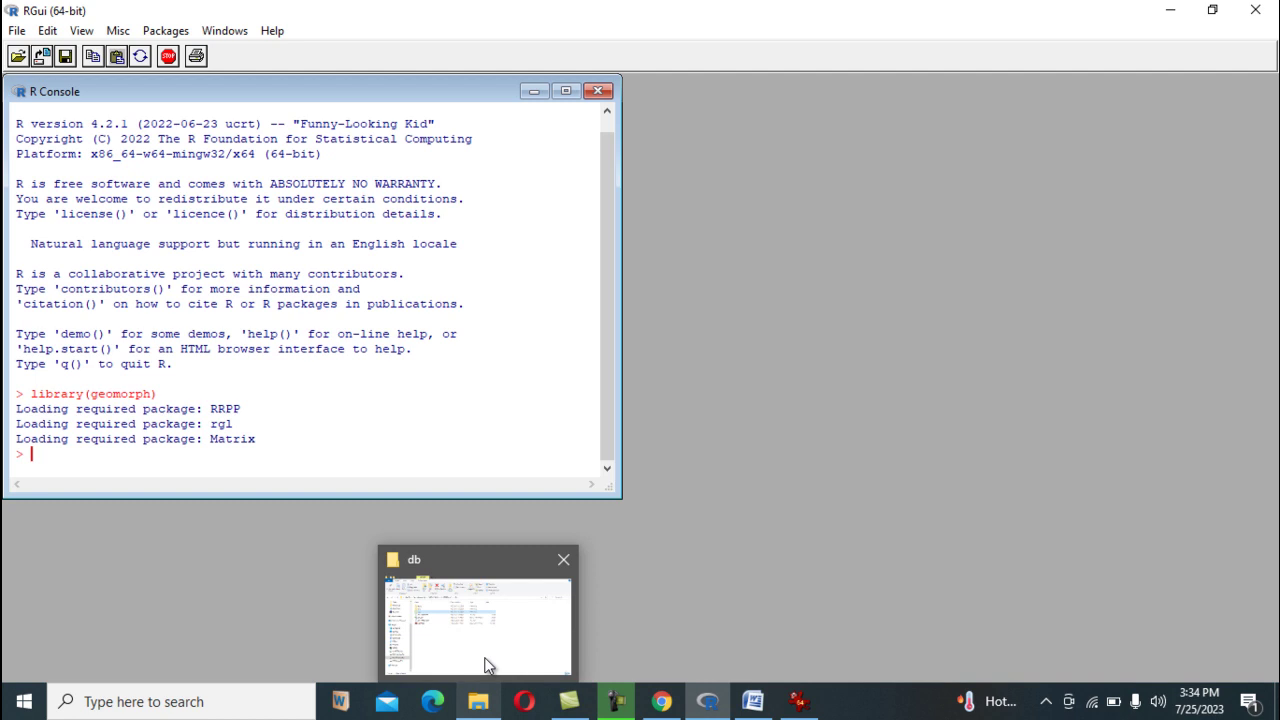
click(488, 665)
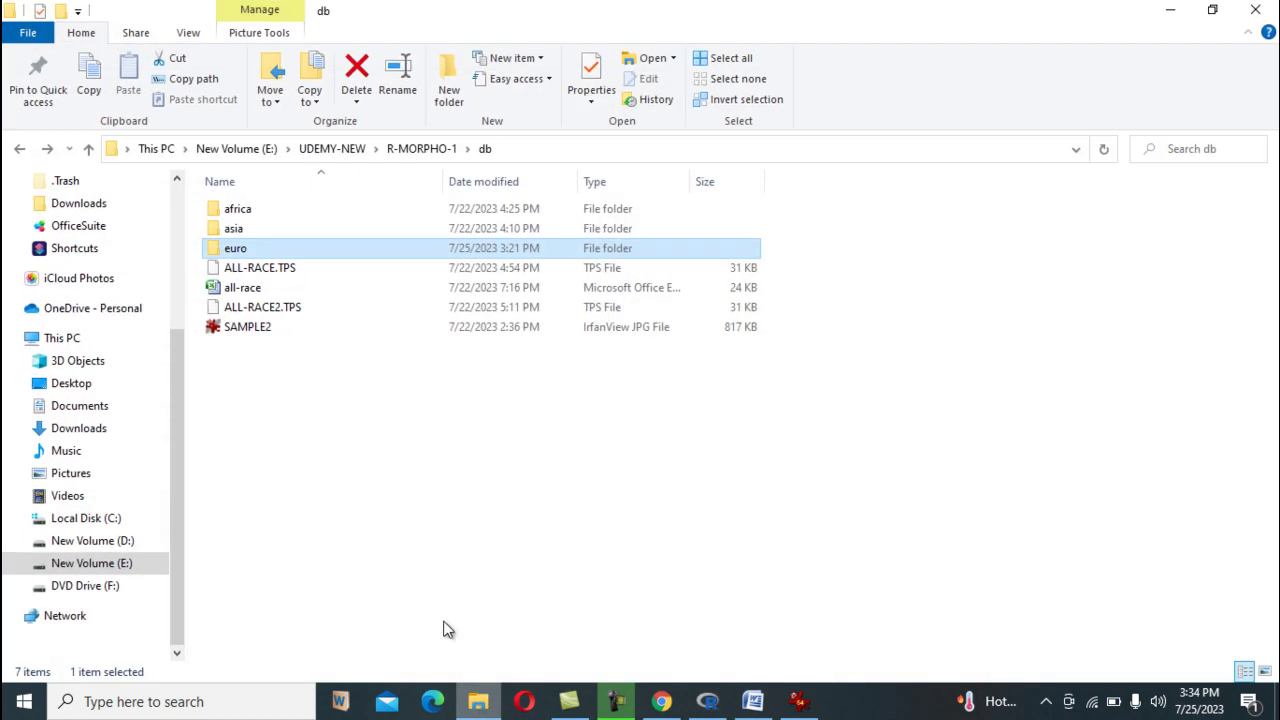
click(18, 151)
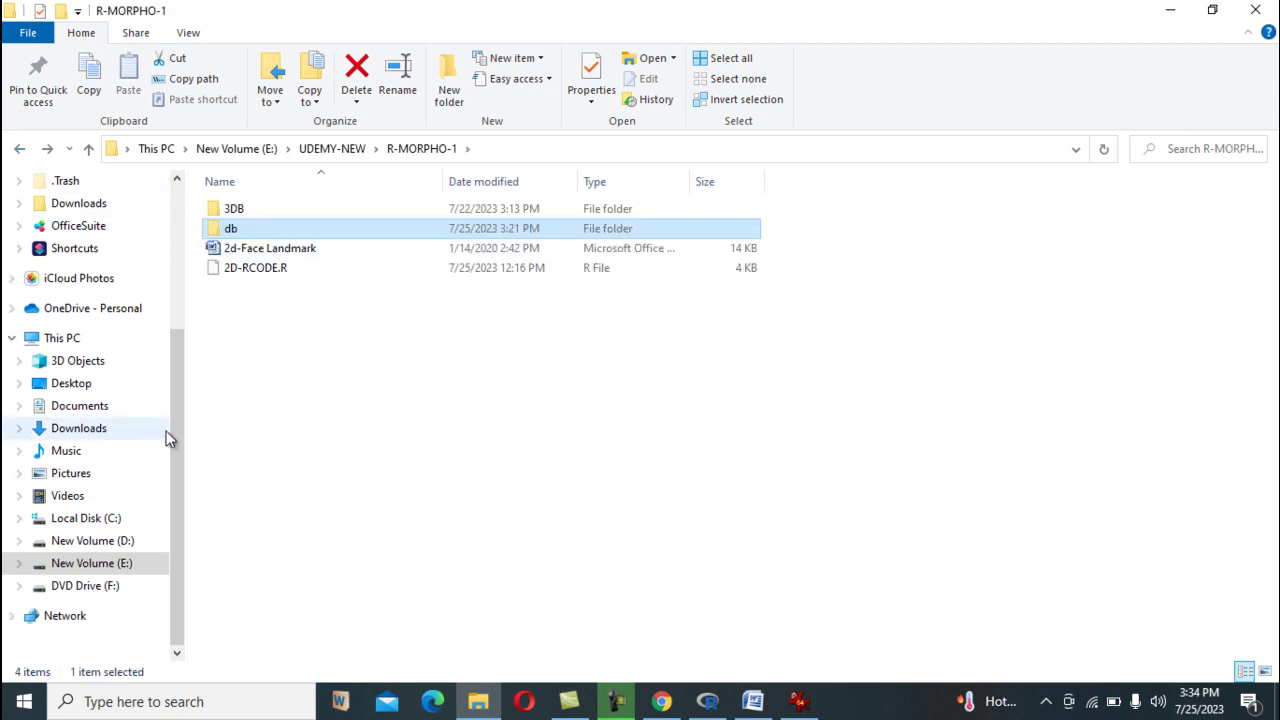
click(18, 150)
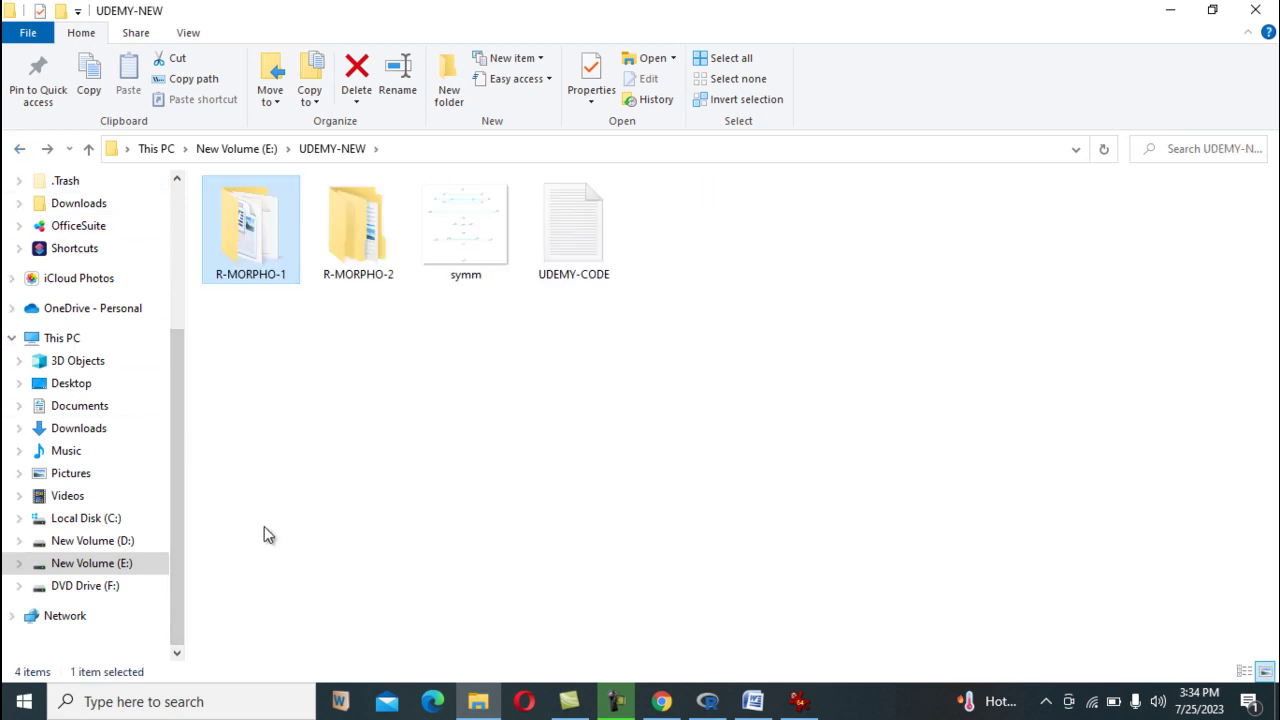
click(98, 563)
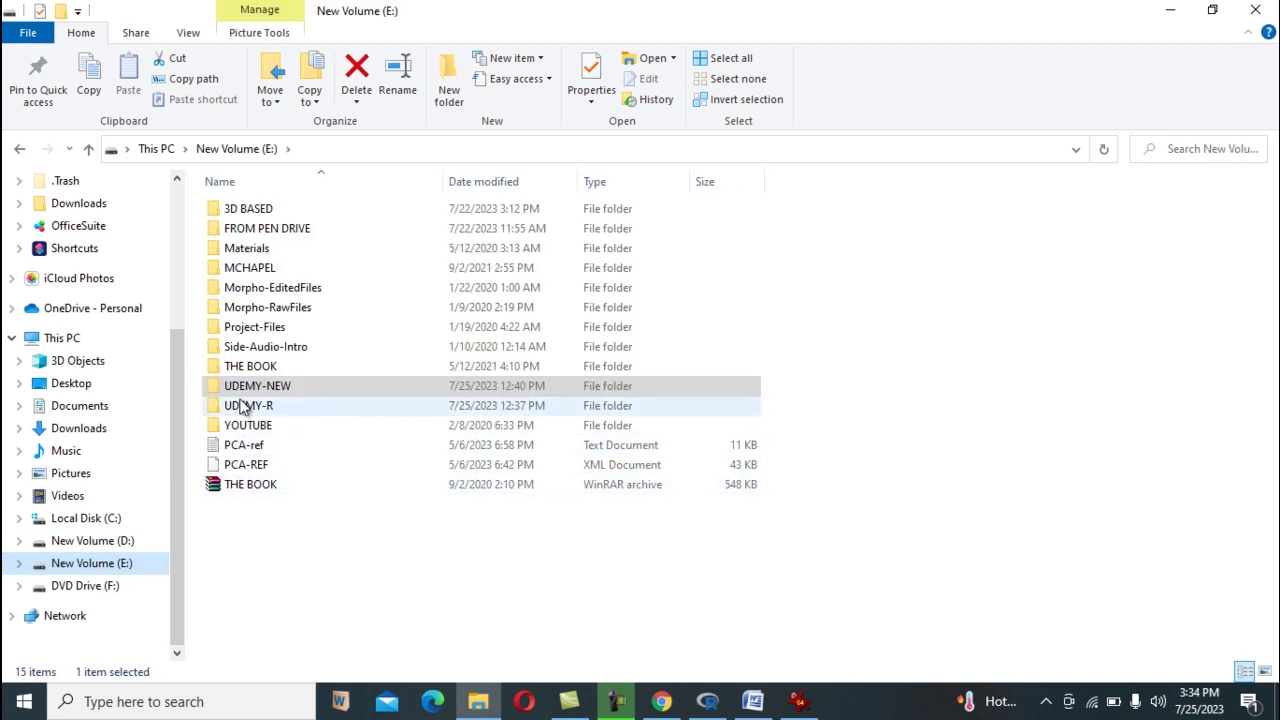
double_click(243, 407)
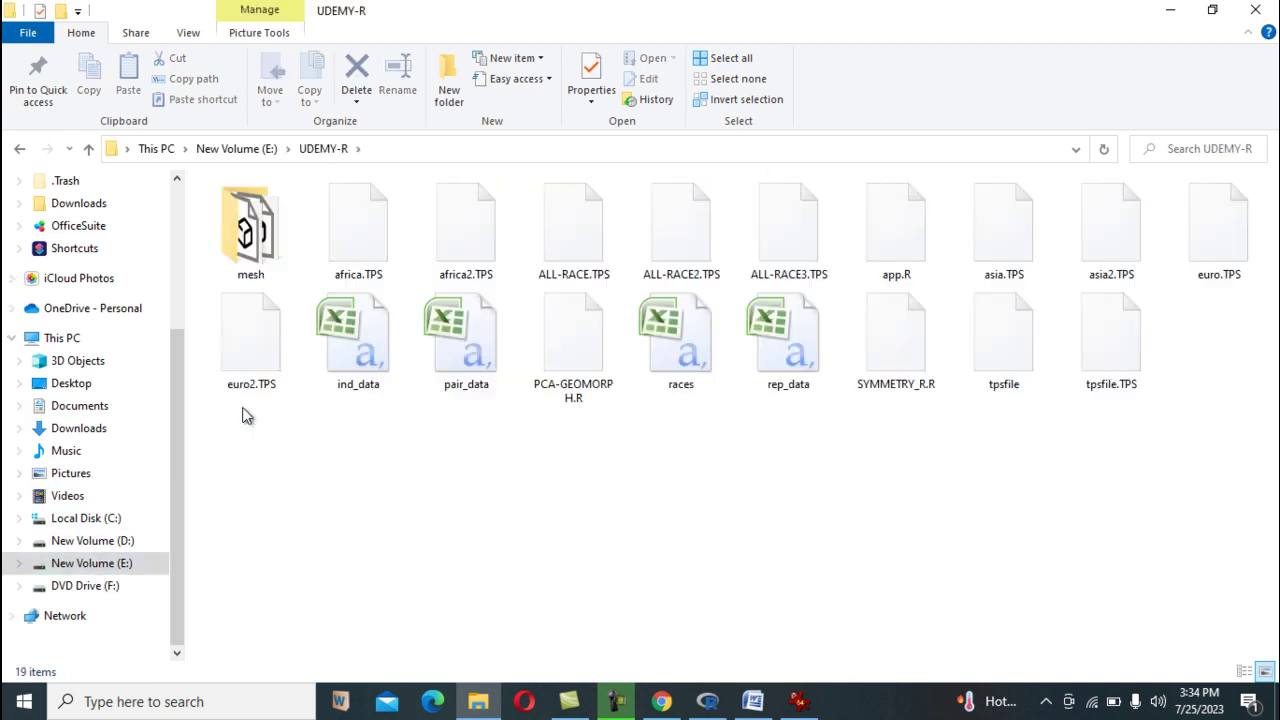
click(18, 149)
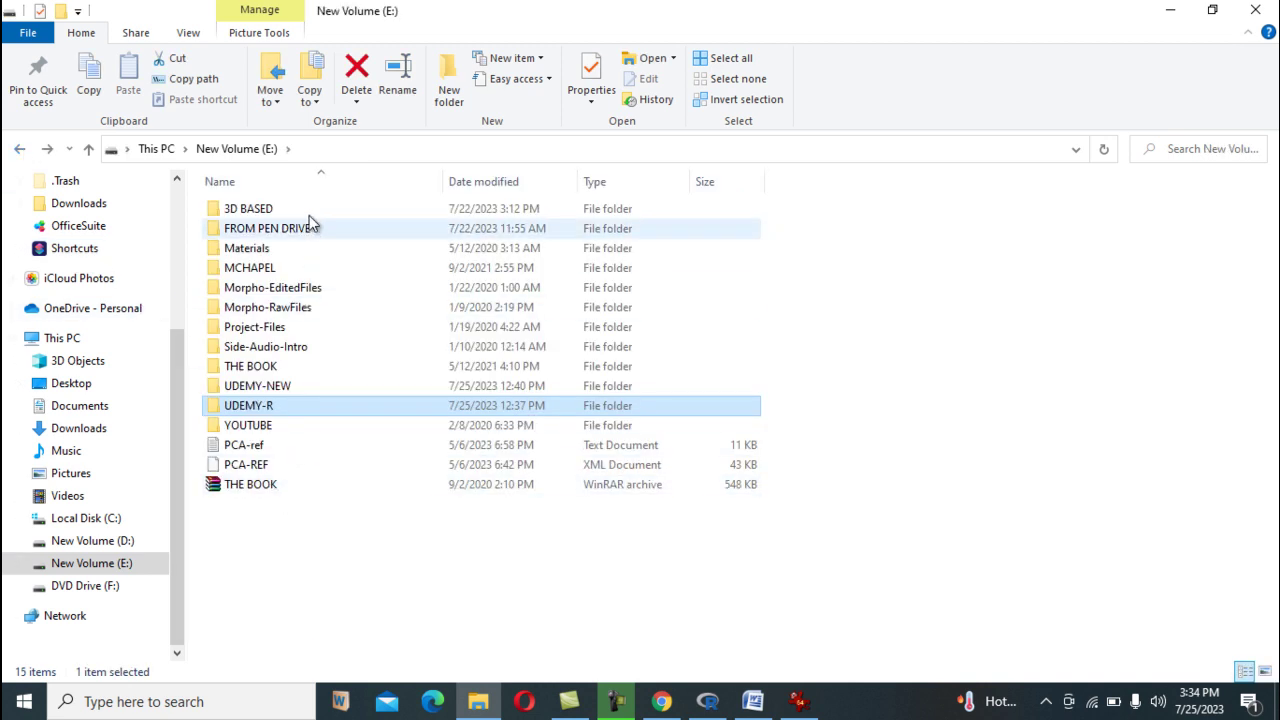
Create a folder named UDEMY-CLASS on New Volume (E:)
click(450, 97)
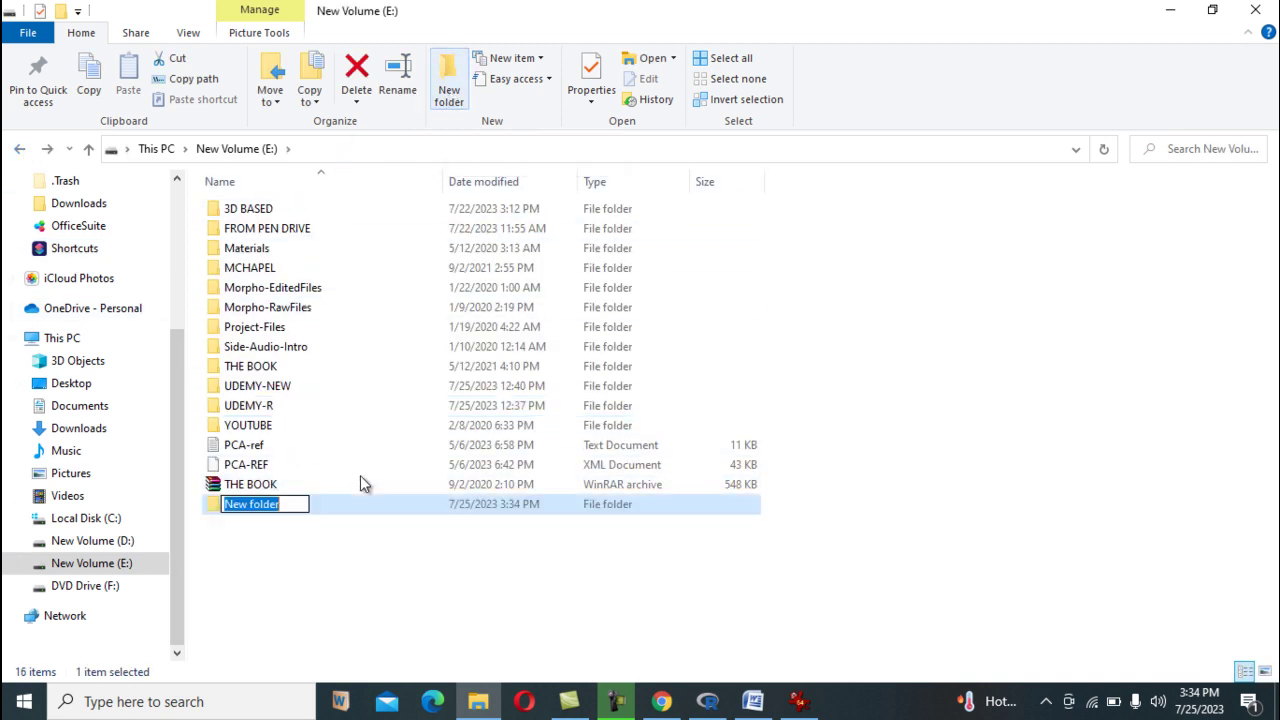
text(U)
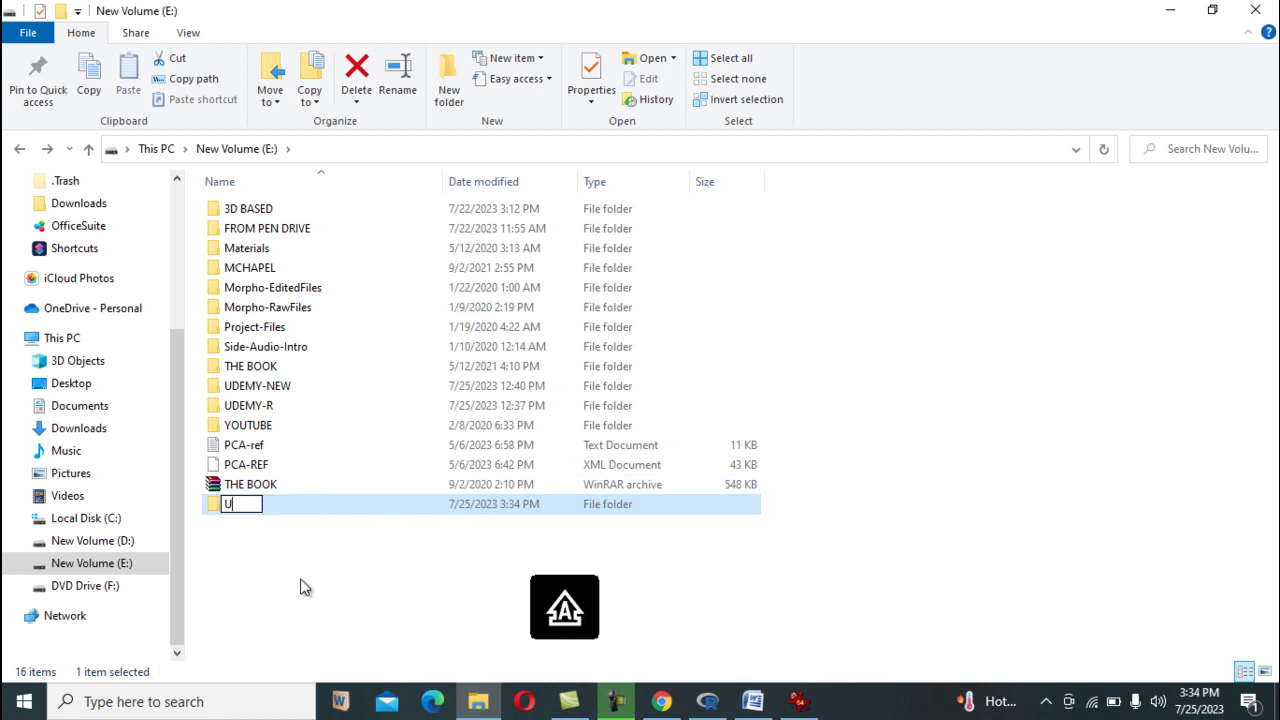
text(DEMY)
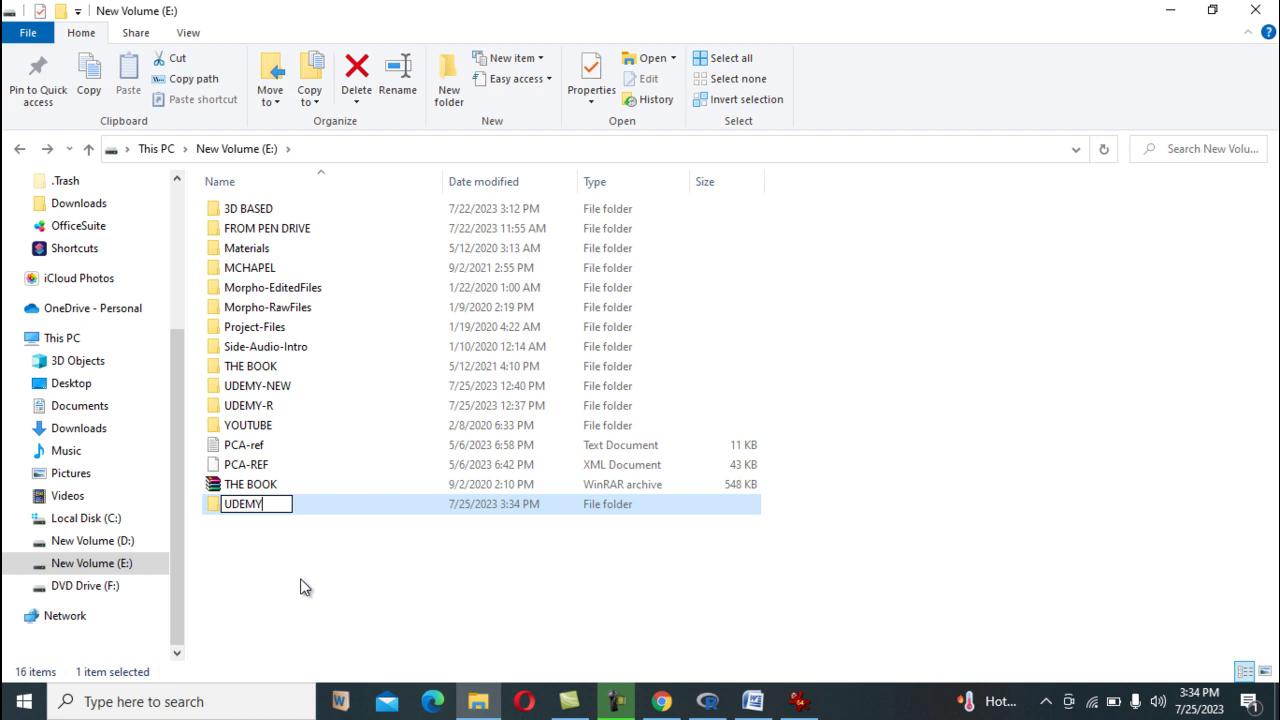
text(-CLASS)
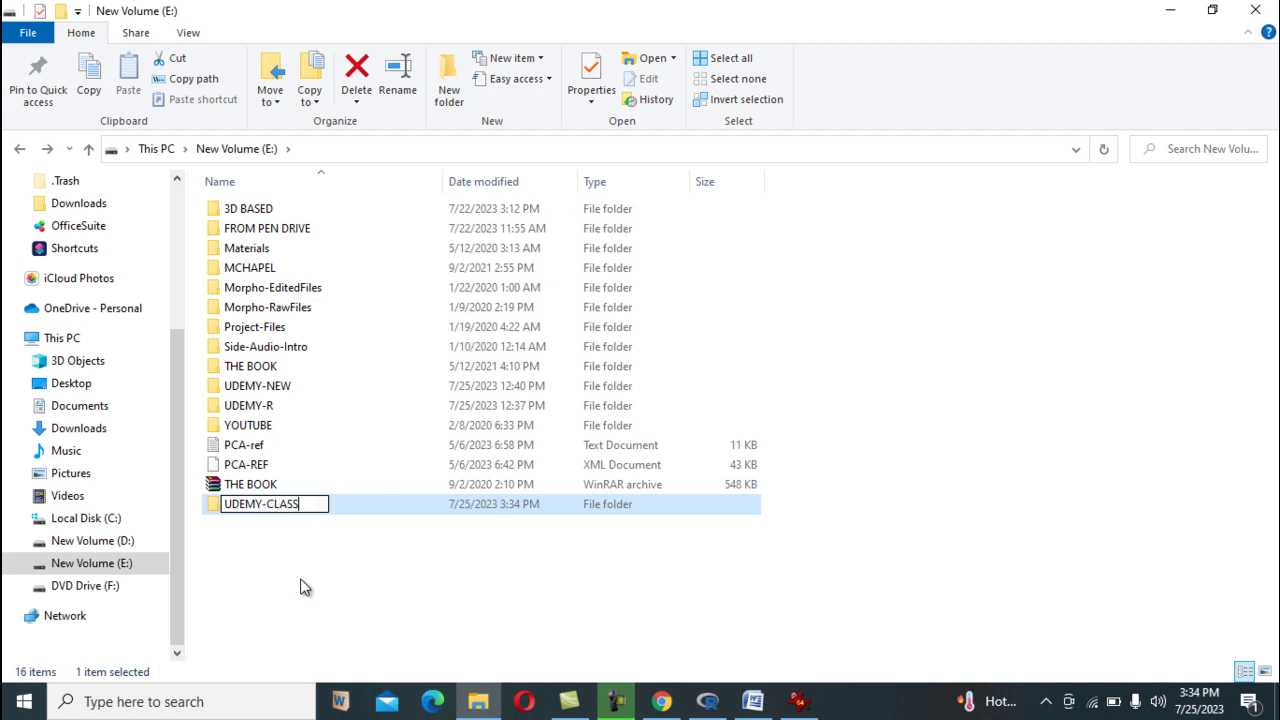
key(Return)
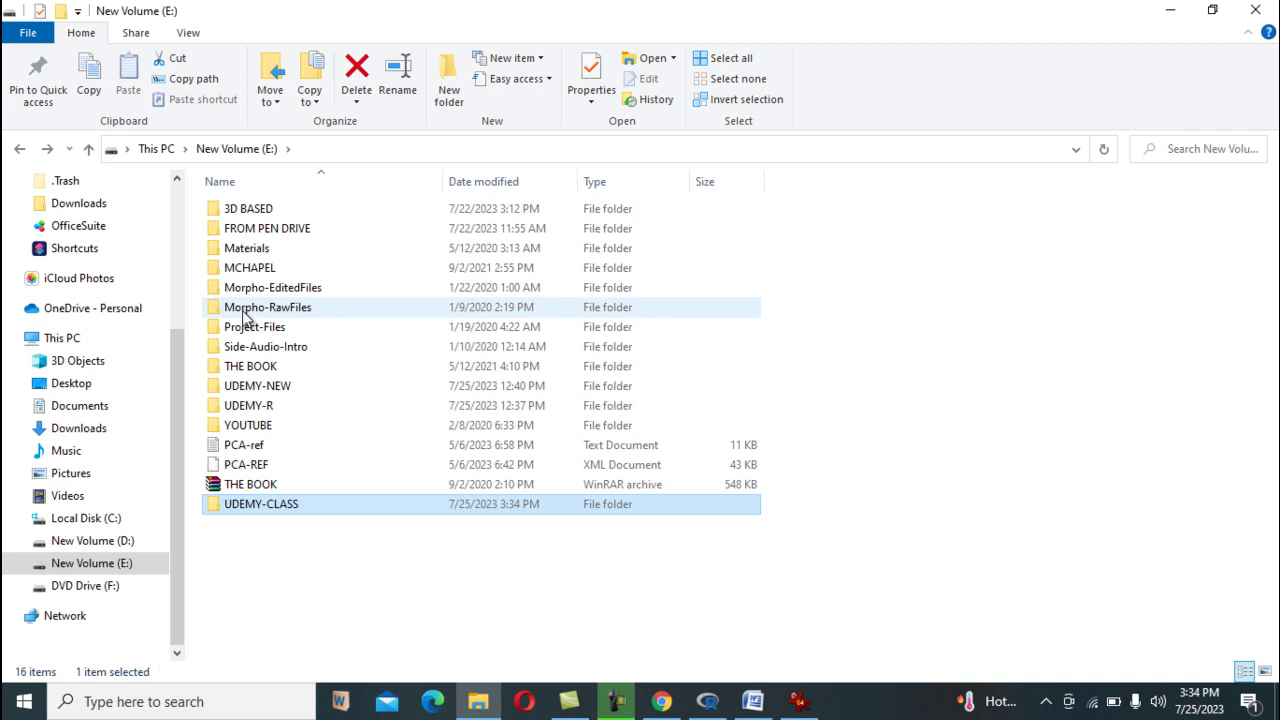
Copy all face images from the africa folder under UDEMY-NEW, R-MORPHO-1, db, leaving out africa.TPS and africa2.TPS
double_click(254, 389)
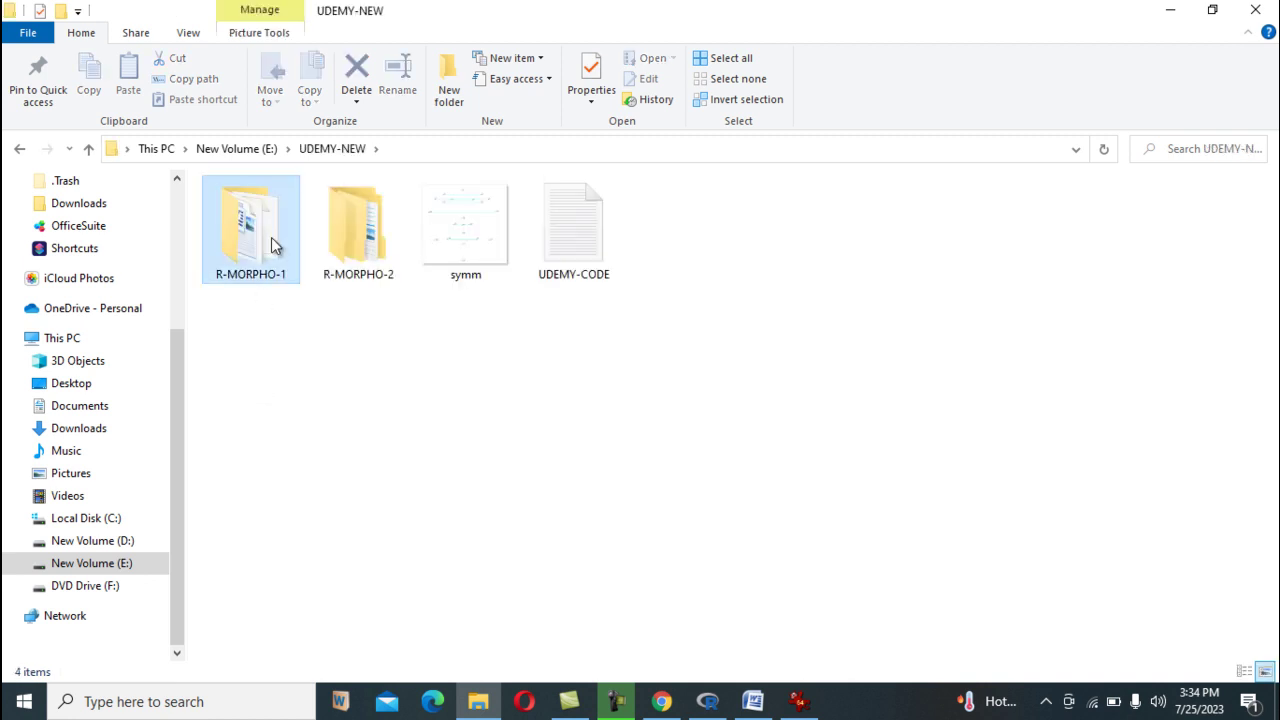
double_click(273, 246)
double_click(233, 236)
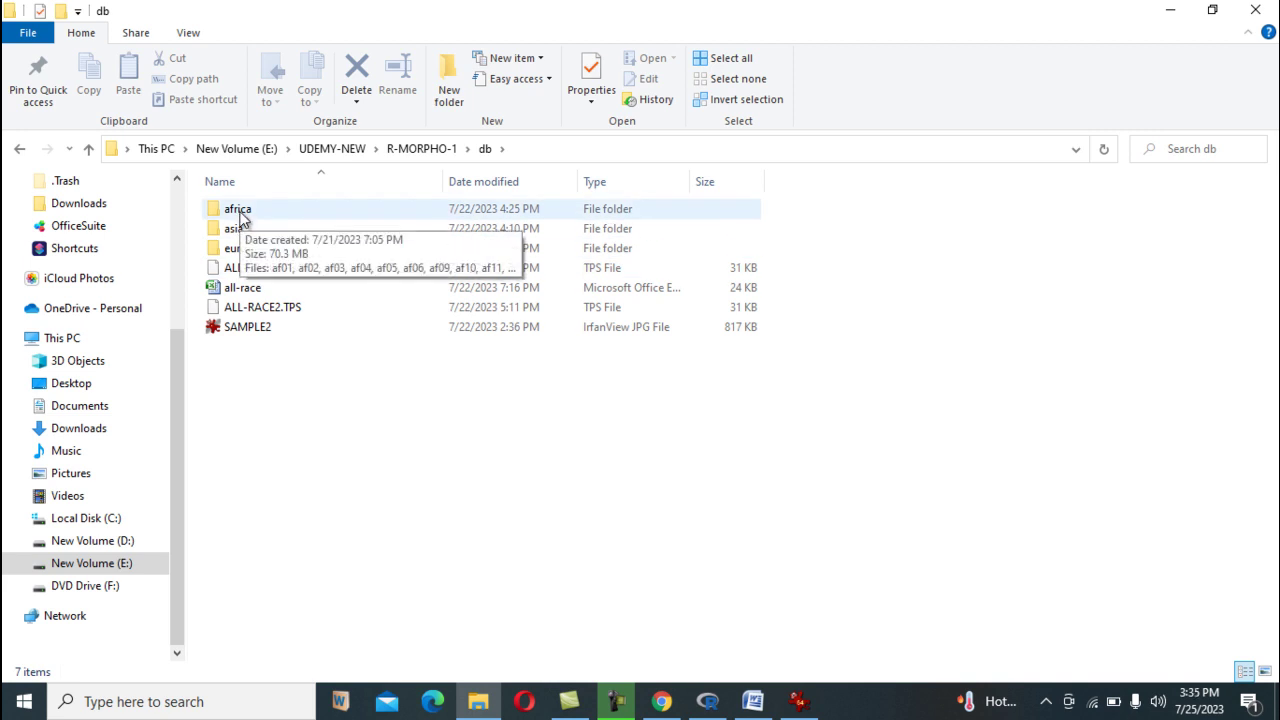
double_click(238, 210)
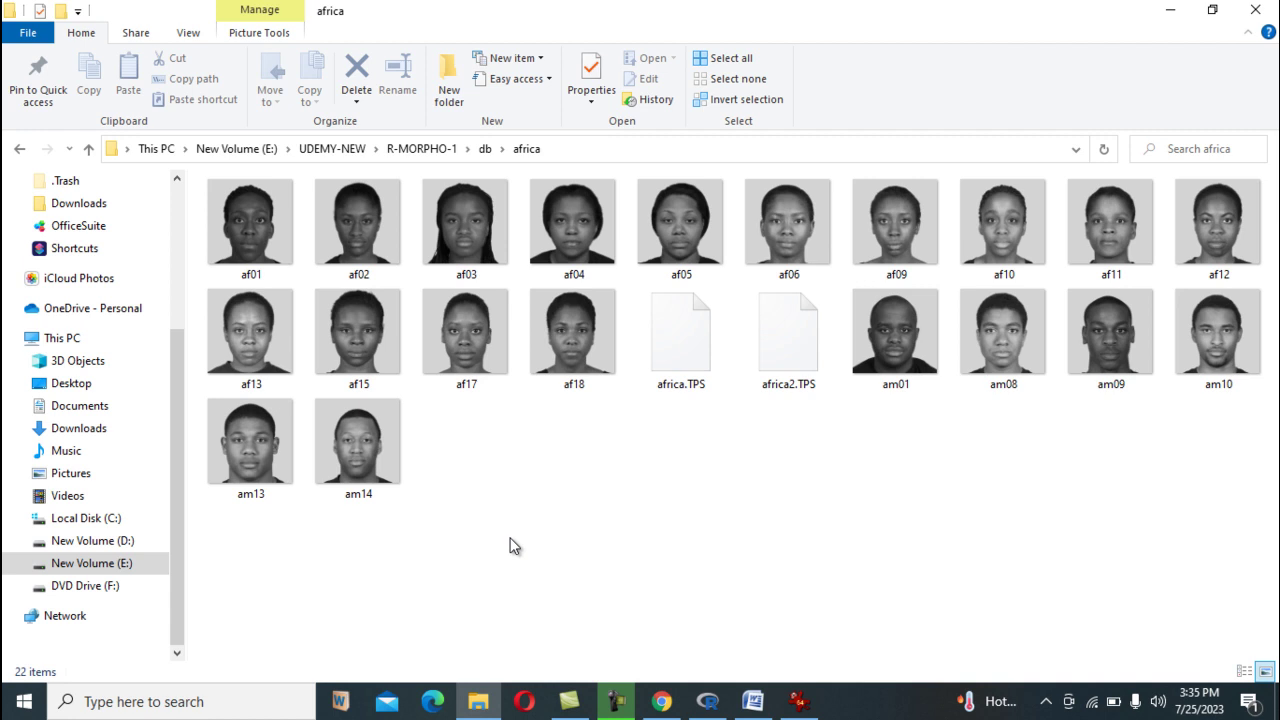
key(ctrl+a)
ctrl+click(672, 340)
ctrl+click(800, 366)
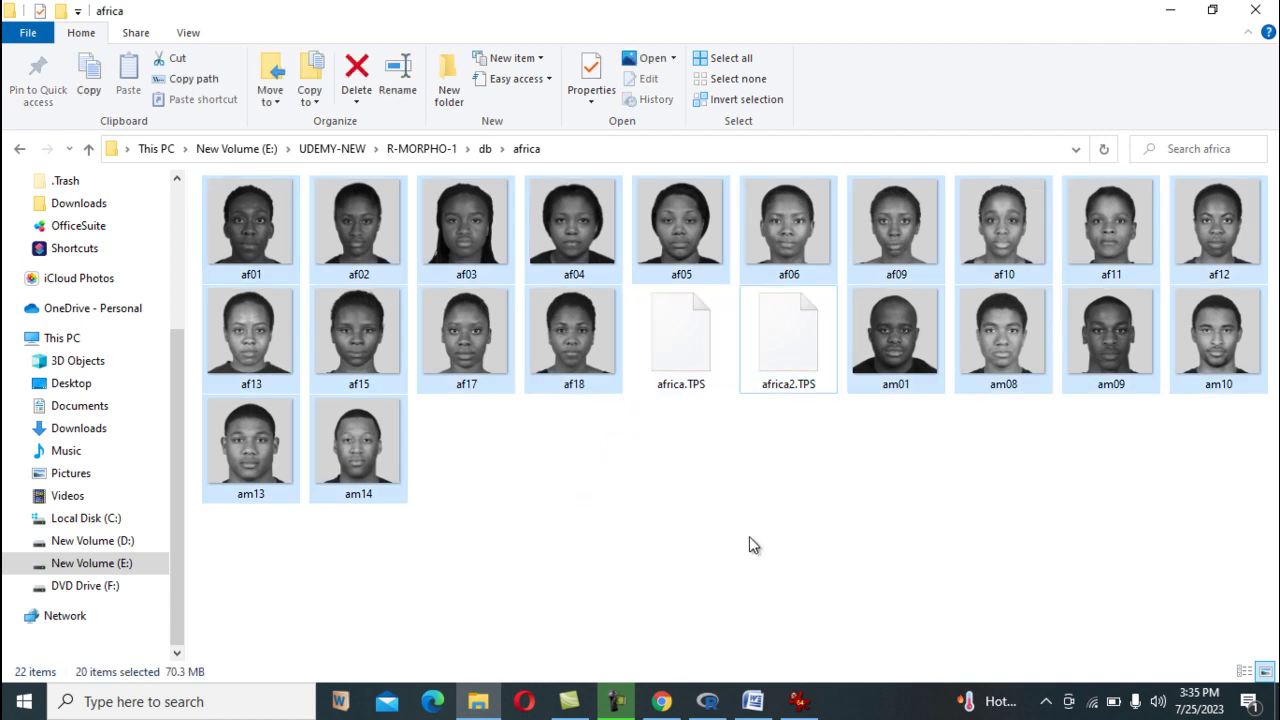
key(ctrl+c)
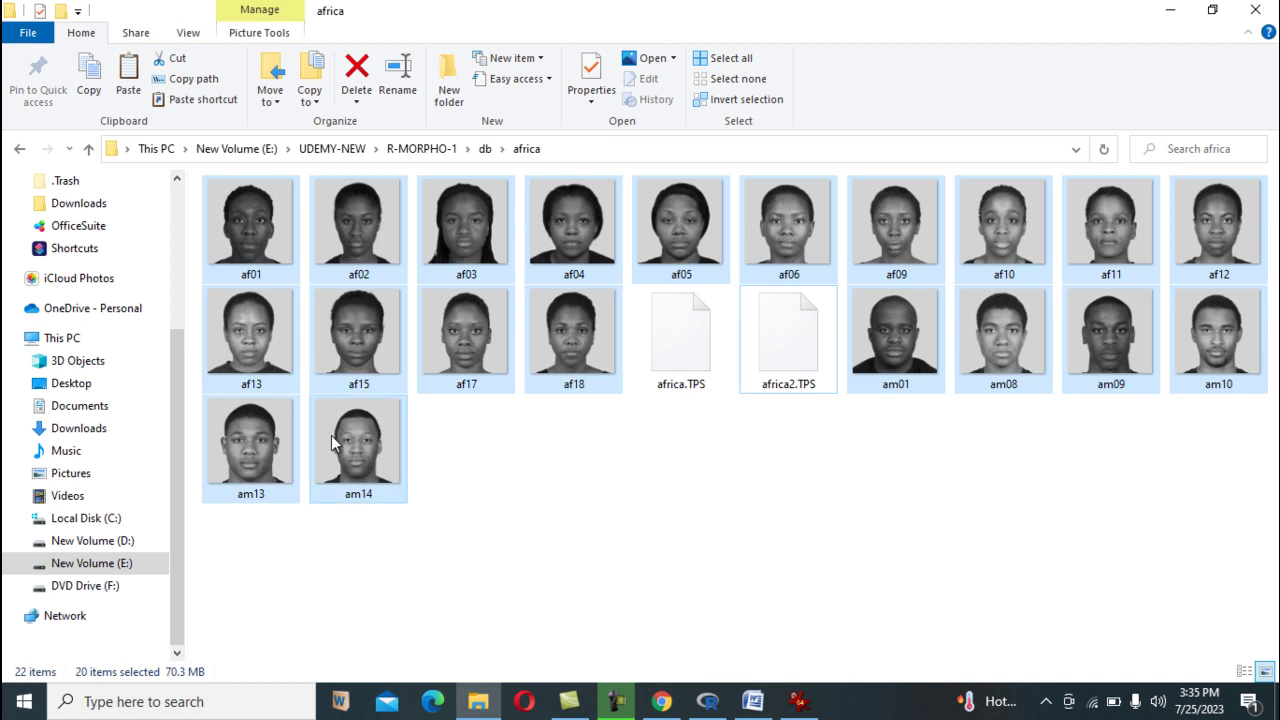
Go back up to the UDEMY-NEW folder and minimise the open windows to reach the desktop
click(19, 152)
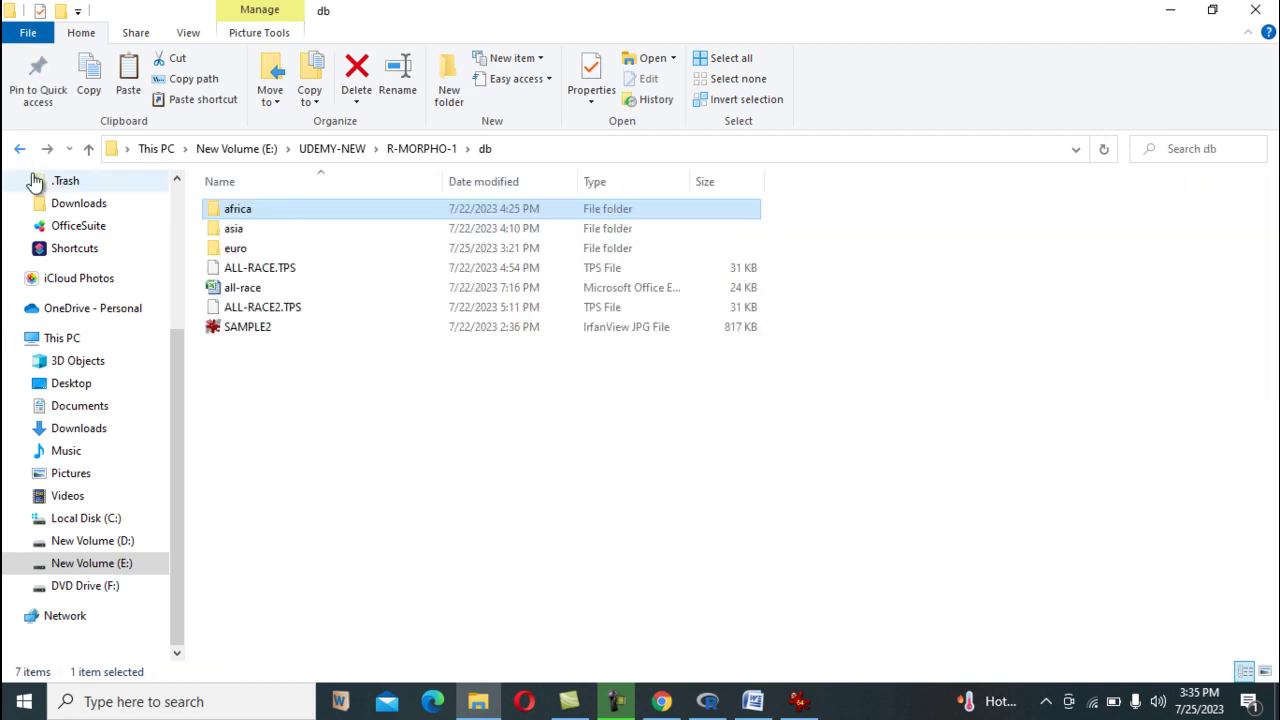
click(19, 150)
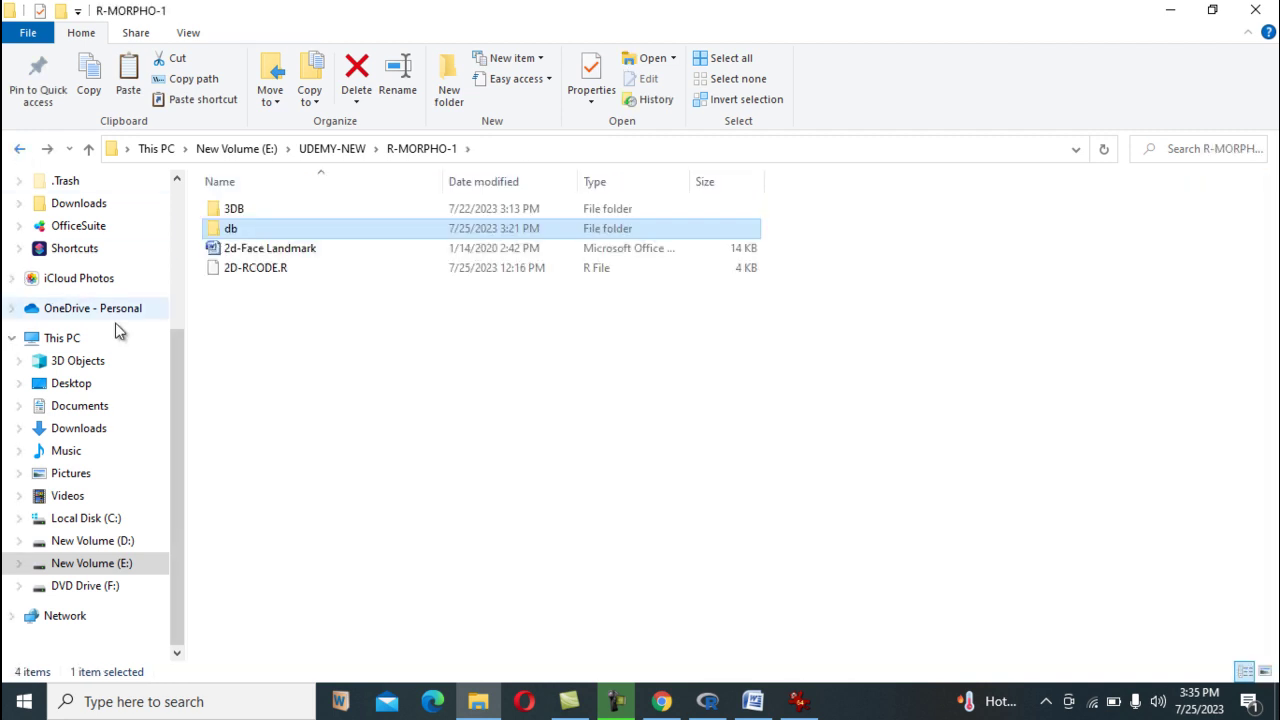
click(20, 150)
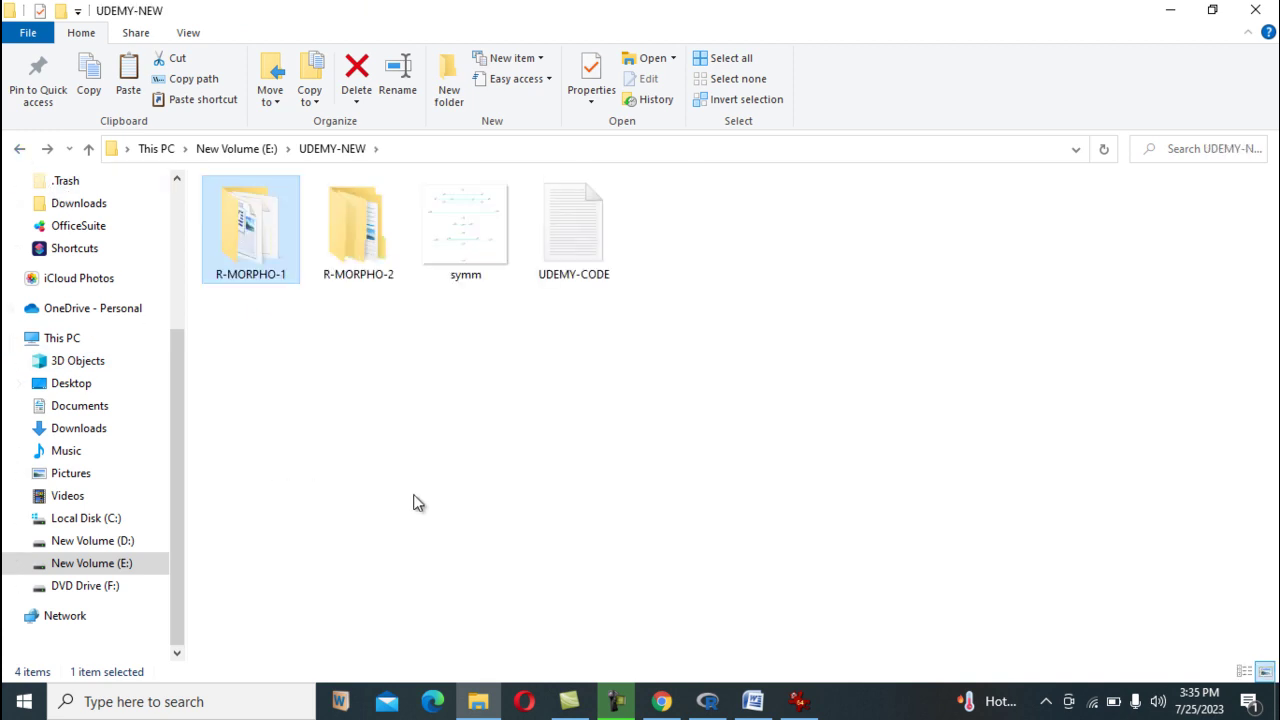
click(1212, 10)
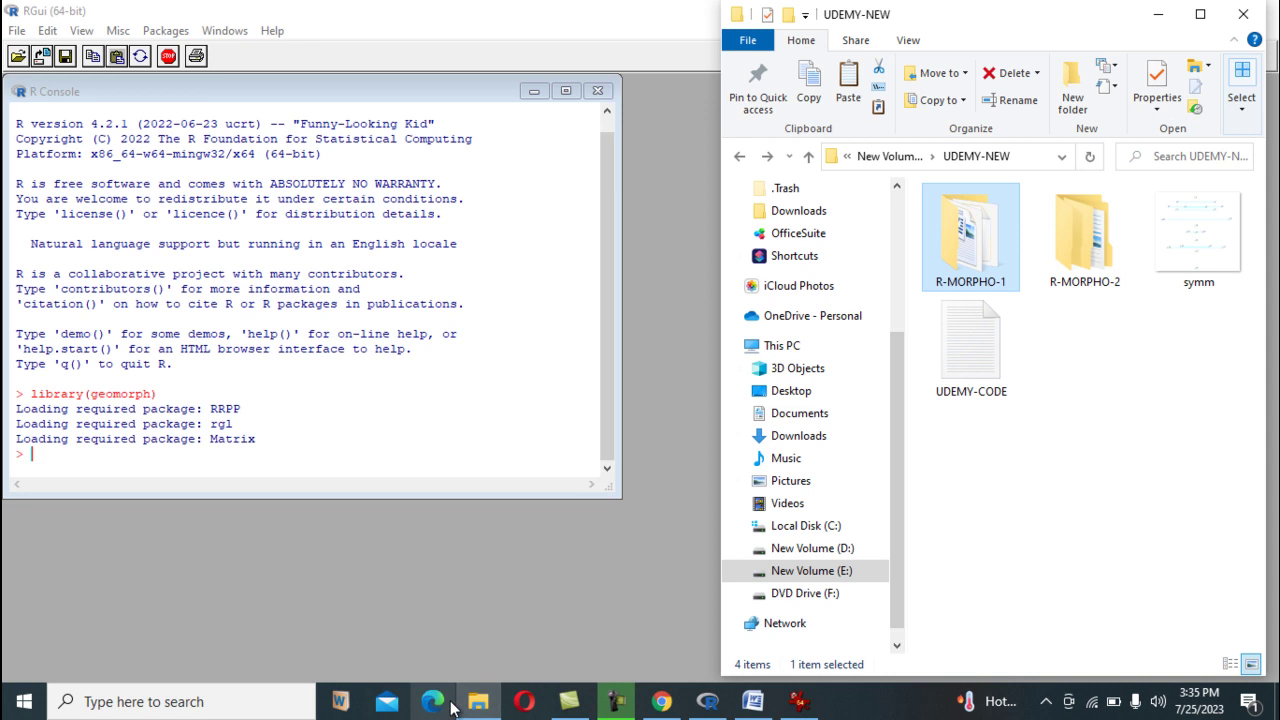
click(486, 701)
click(481, 701)
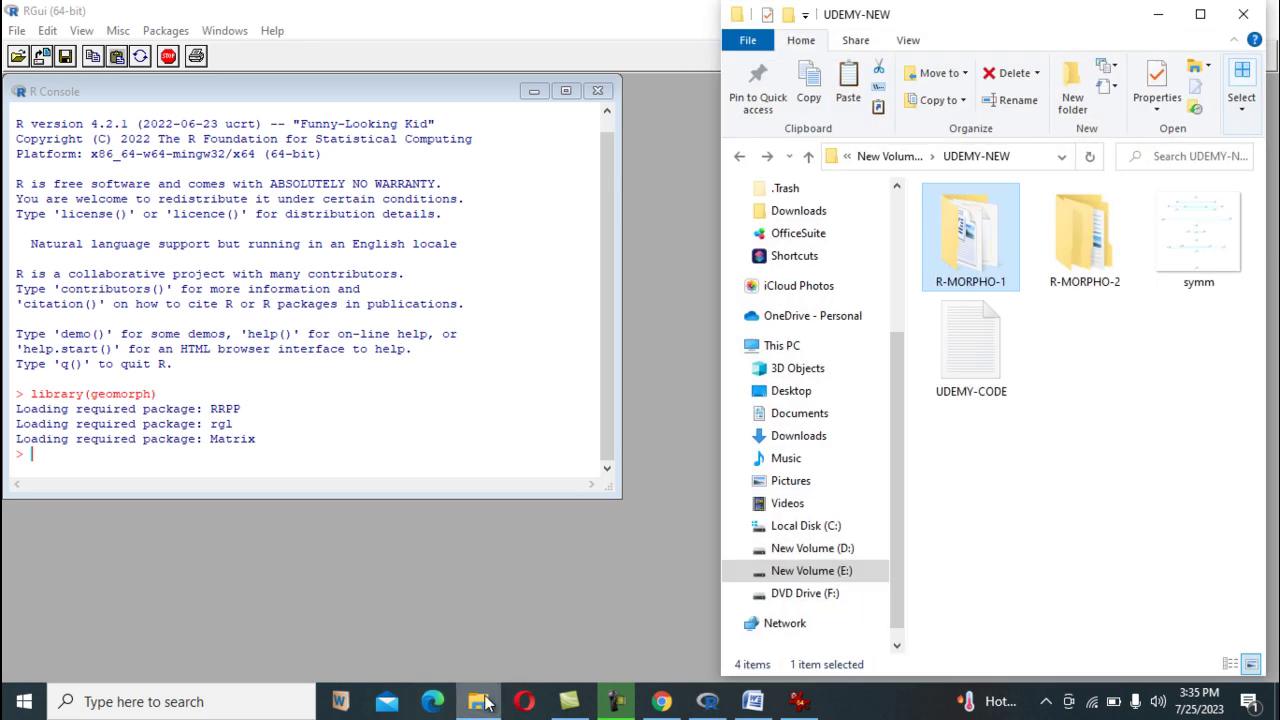
click(1158, 14)
click(1166, 14)
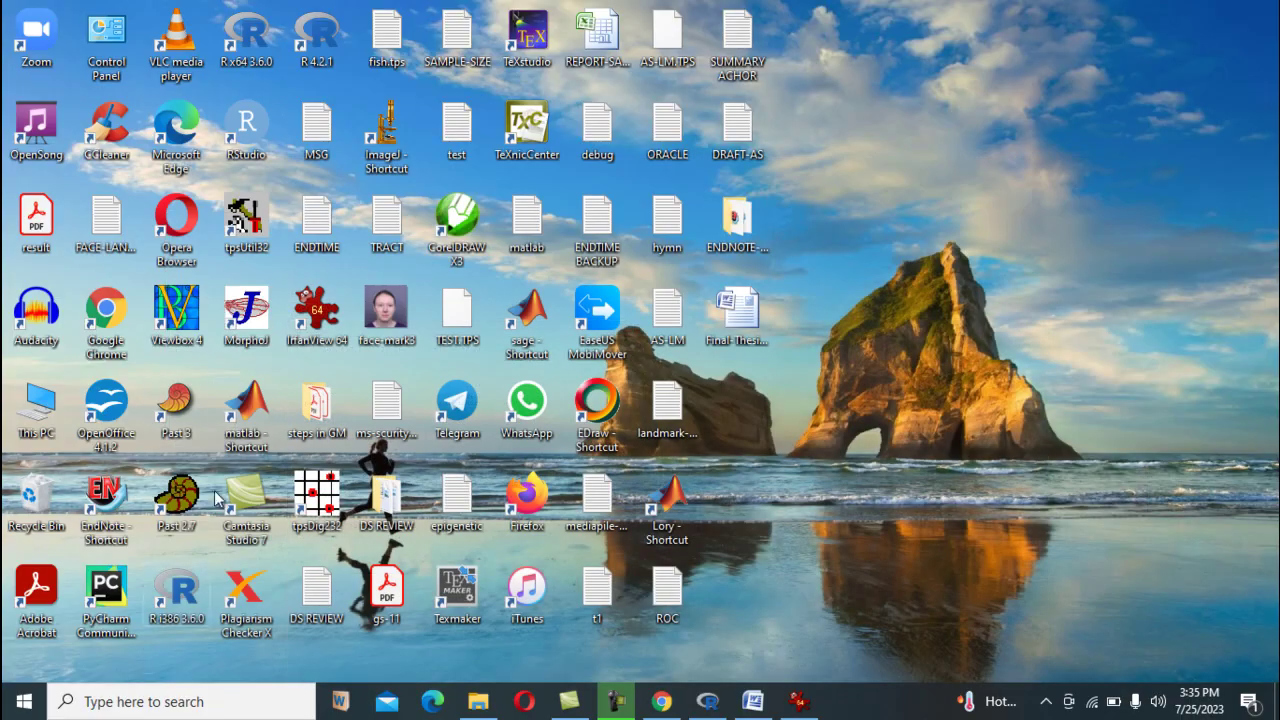
Open another folder window from the desktop and paste the copied face images into UDEMY-CLASS on New Volume (E:)
double_click(327, 416)
click(75, 241)
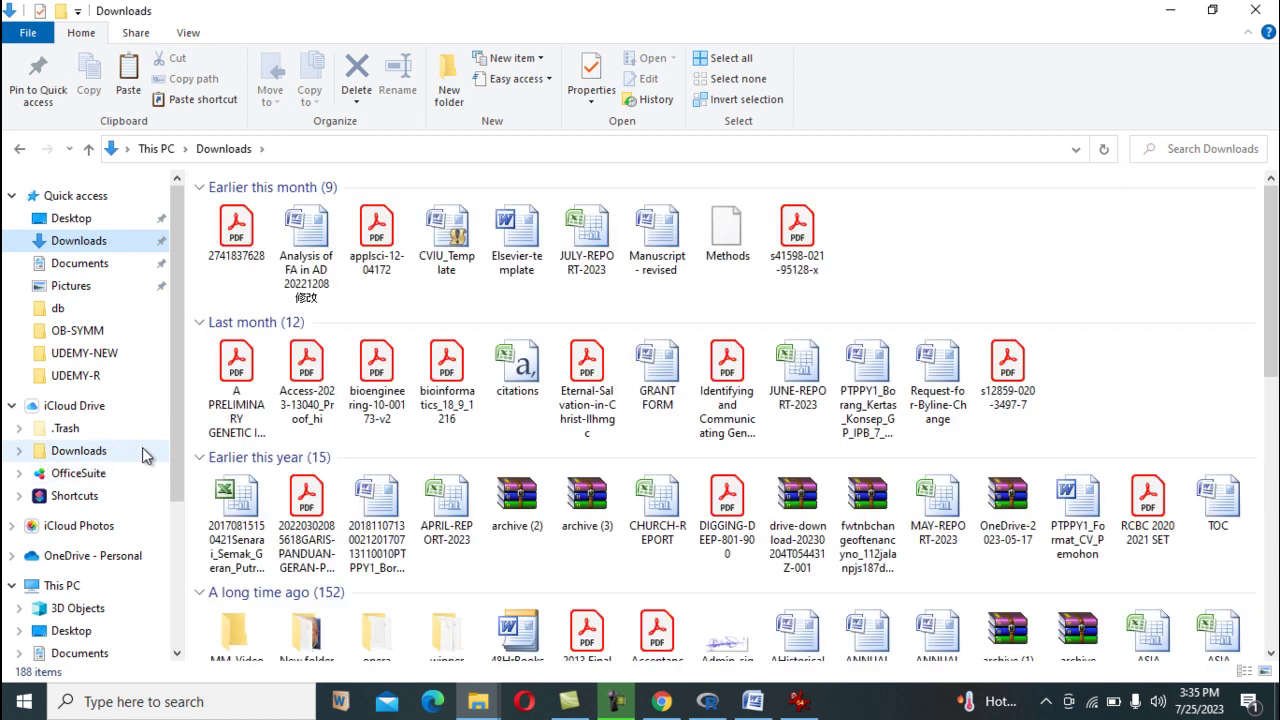
click(104, 356)
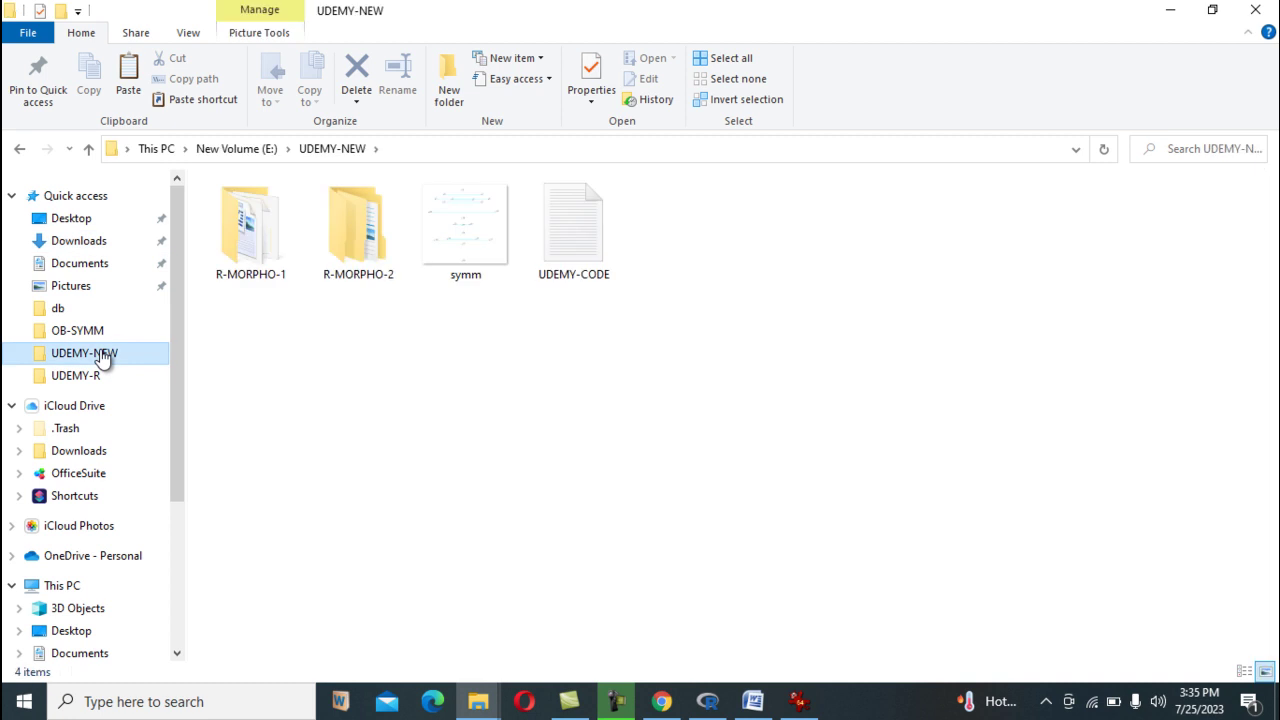
drag(179, 392, 183, 537)
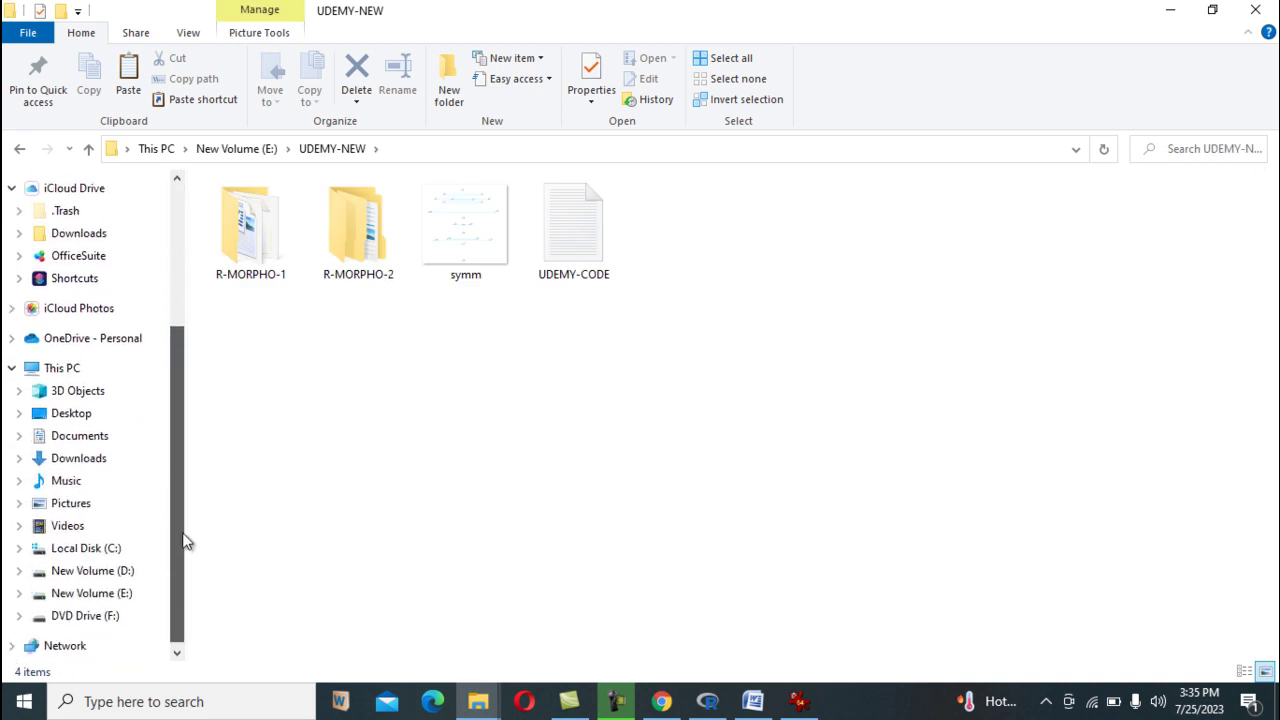
click(120, 593)
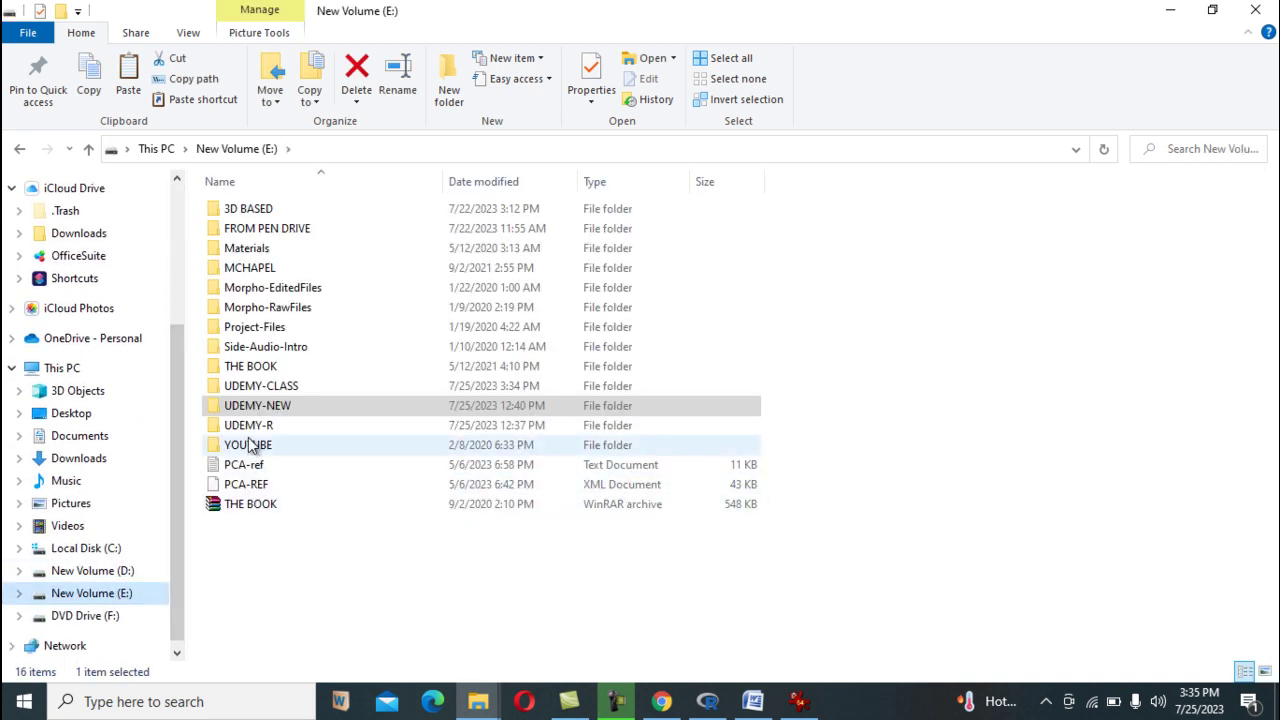
double_click(247, 386)
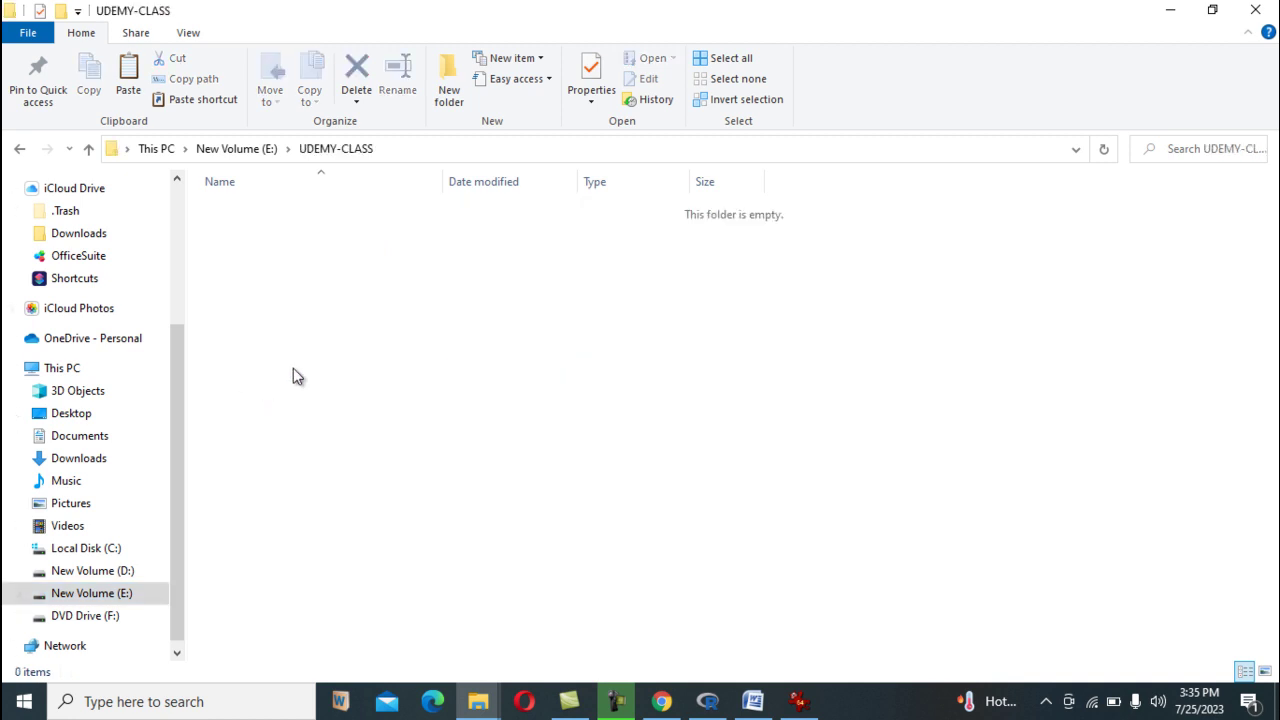
key(ctrl+v)
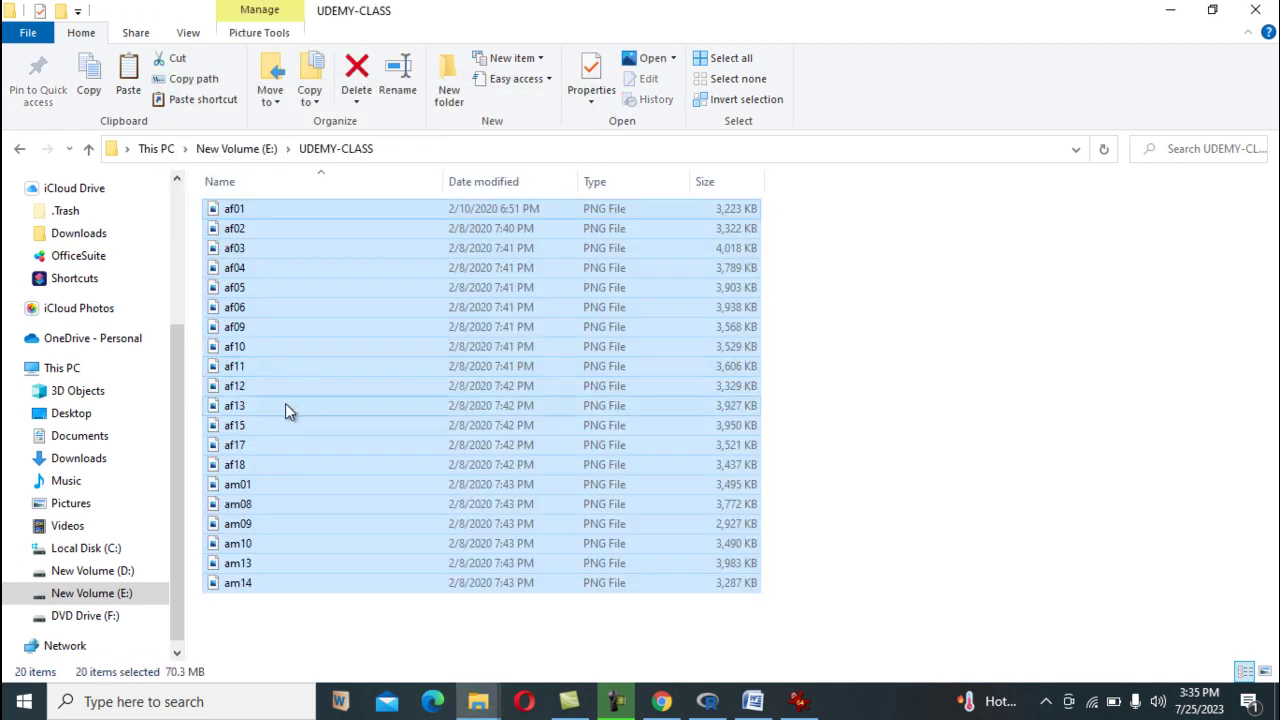
Display the files in the UDEMY-CLASS folder as medium icons
right_click(848, 337)
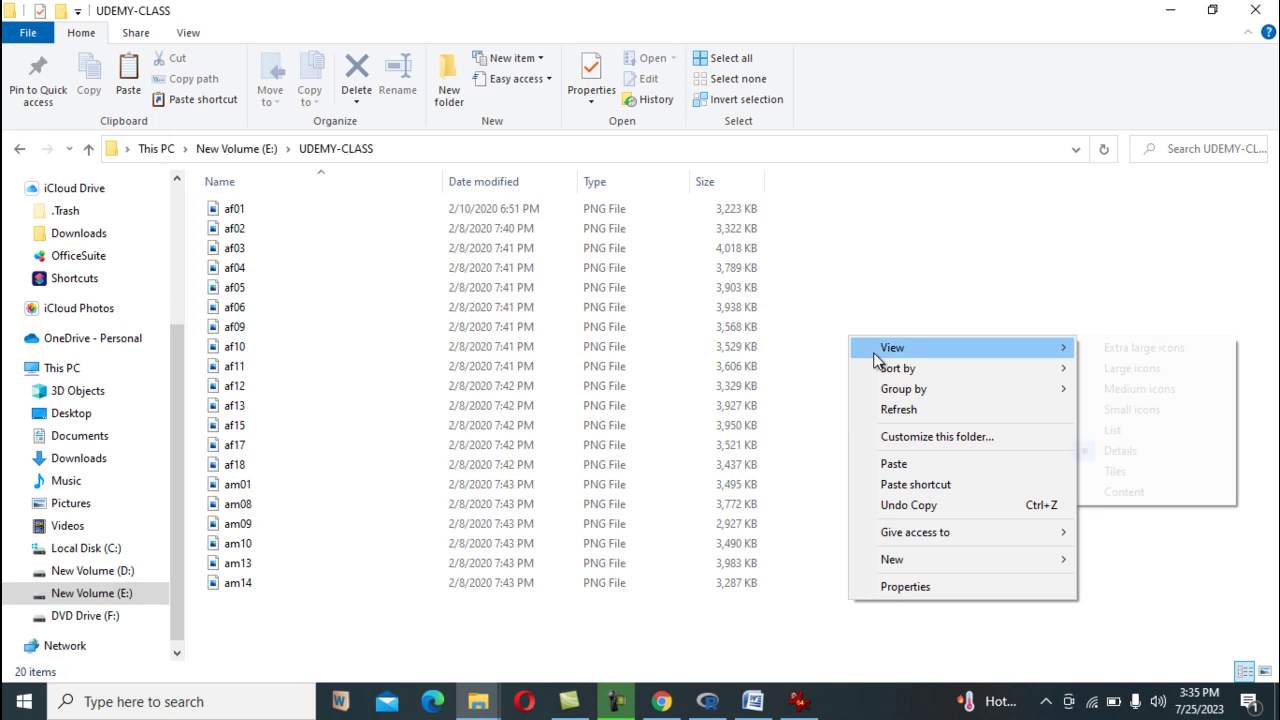
mouse_move(1000, 352)
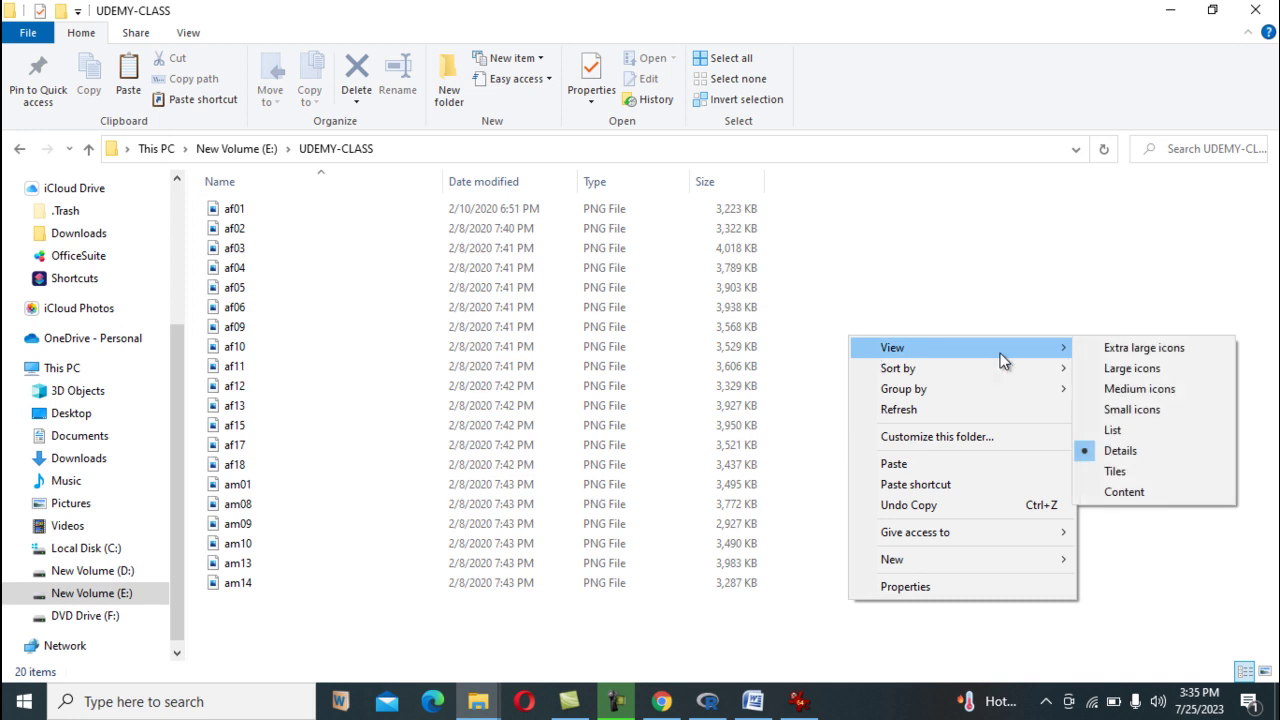
click(1112, 387)
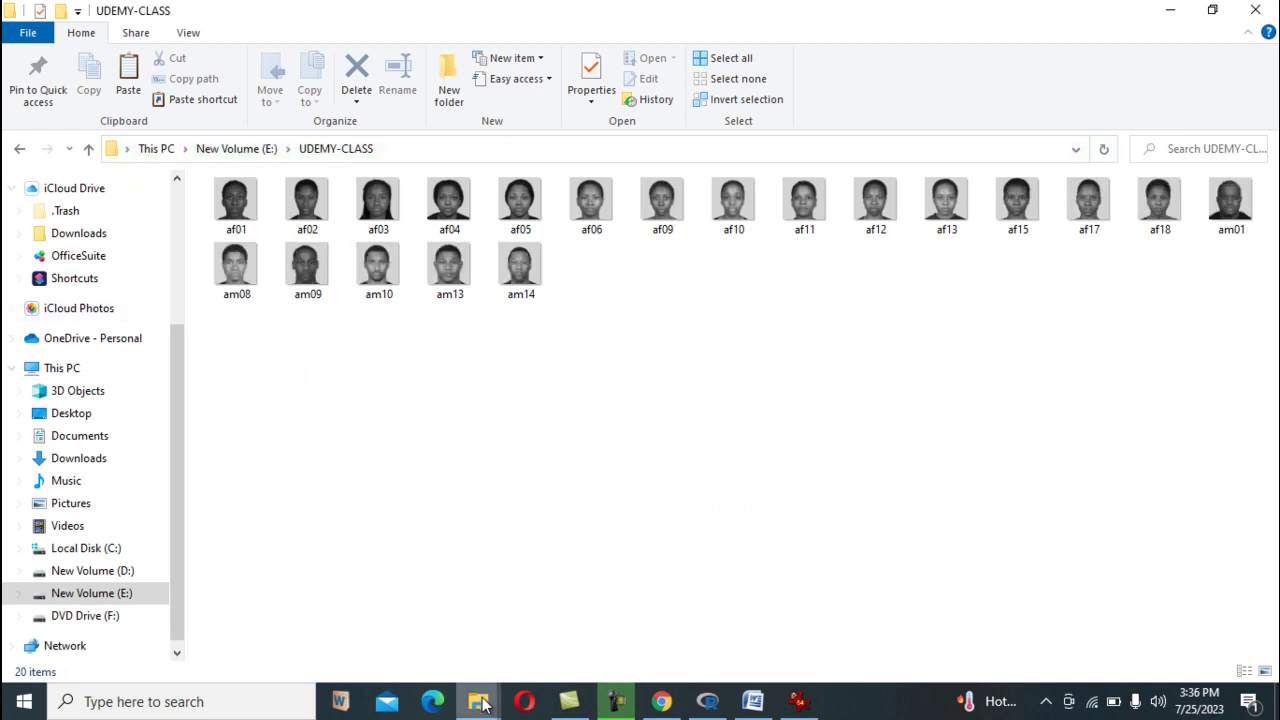
Copy all face images from the asia folder under R-MORPHO-1, db into UDEMY-CLASS, leaving out asia.TPS and asia2.TPS
mouse_move(487, 708)
click(410, 660)
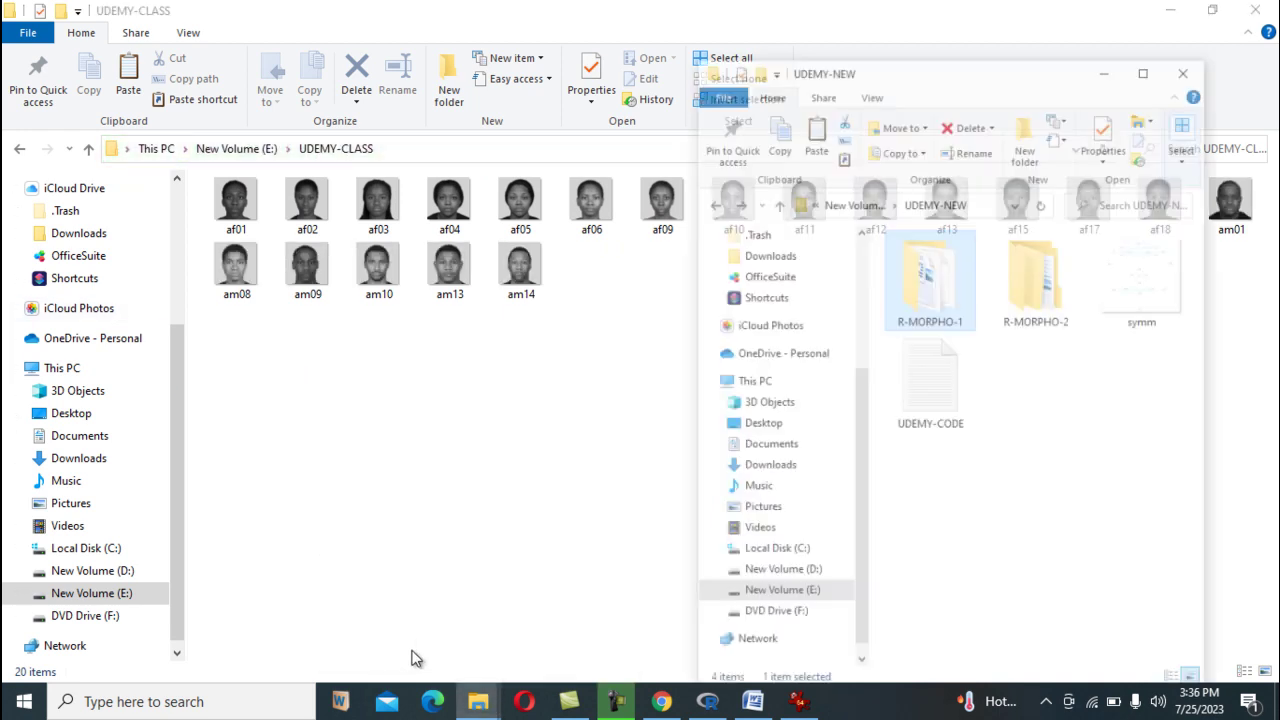
double_click(975, 262)
double_click(955, 237)
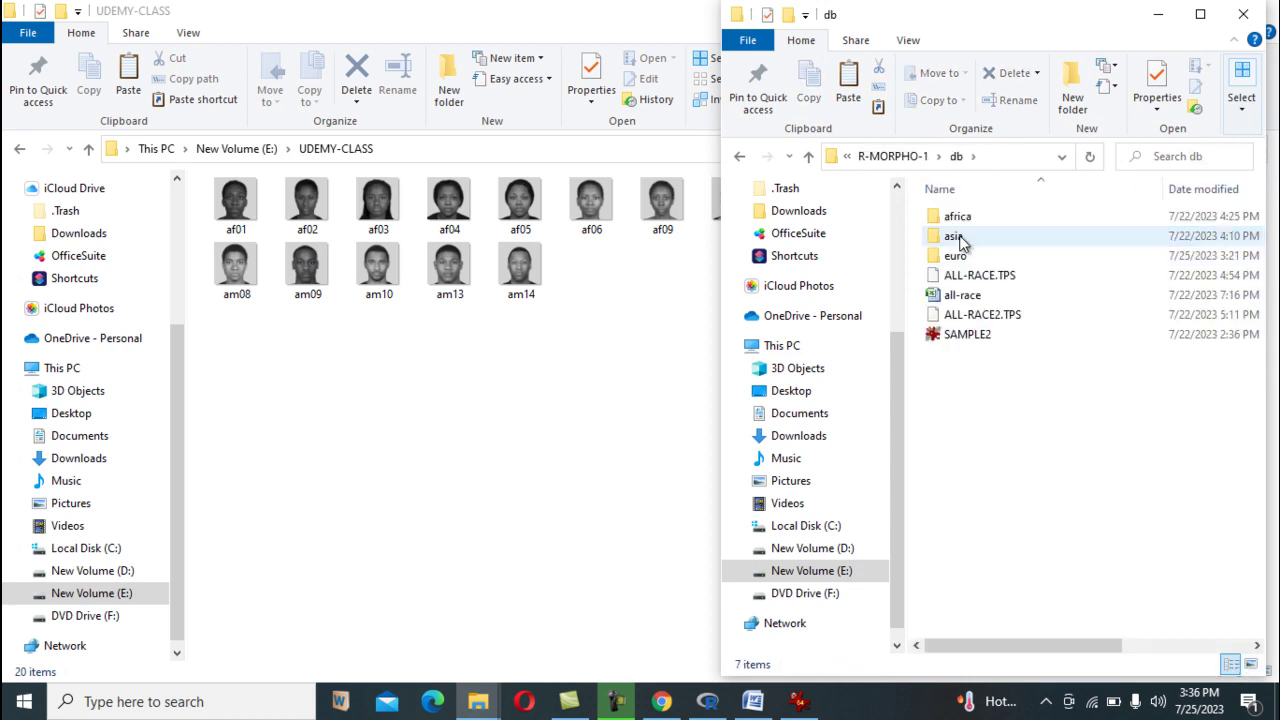
double_click(955, 238)
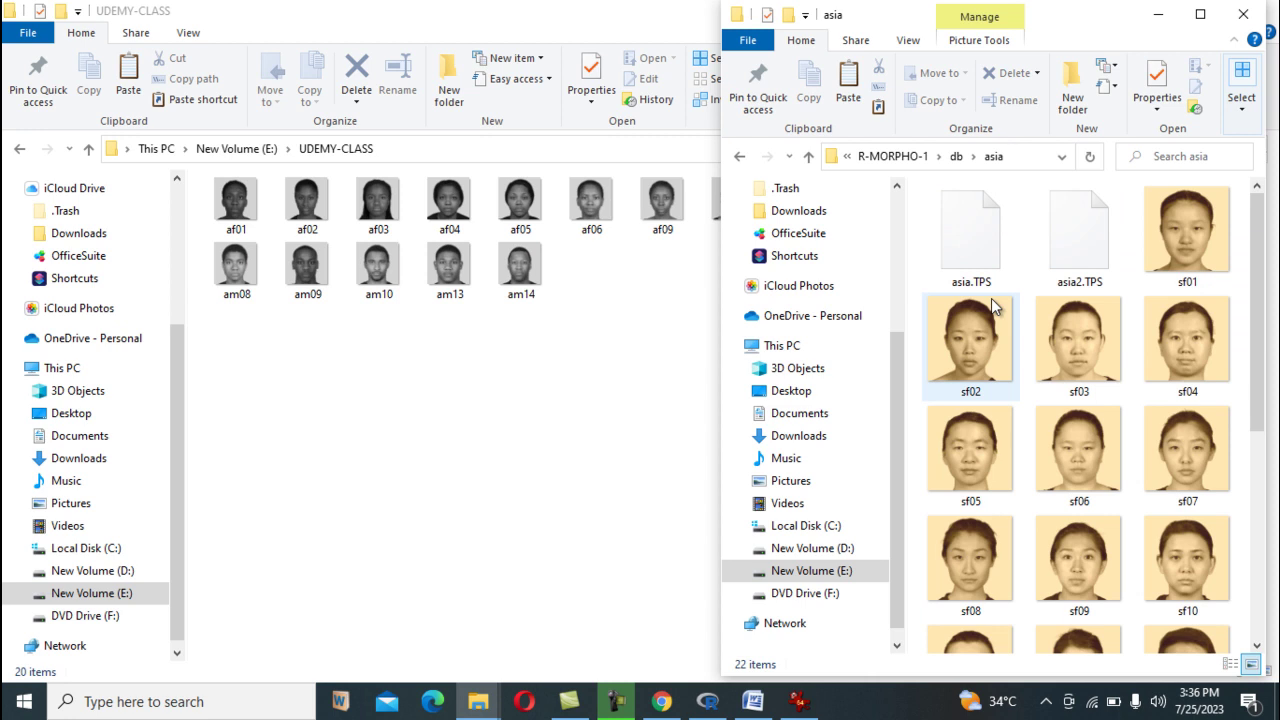
key(ctrl+a)
ctrl+click(973, 245)
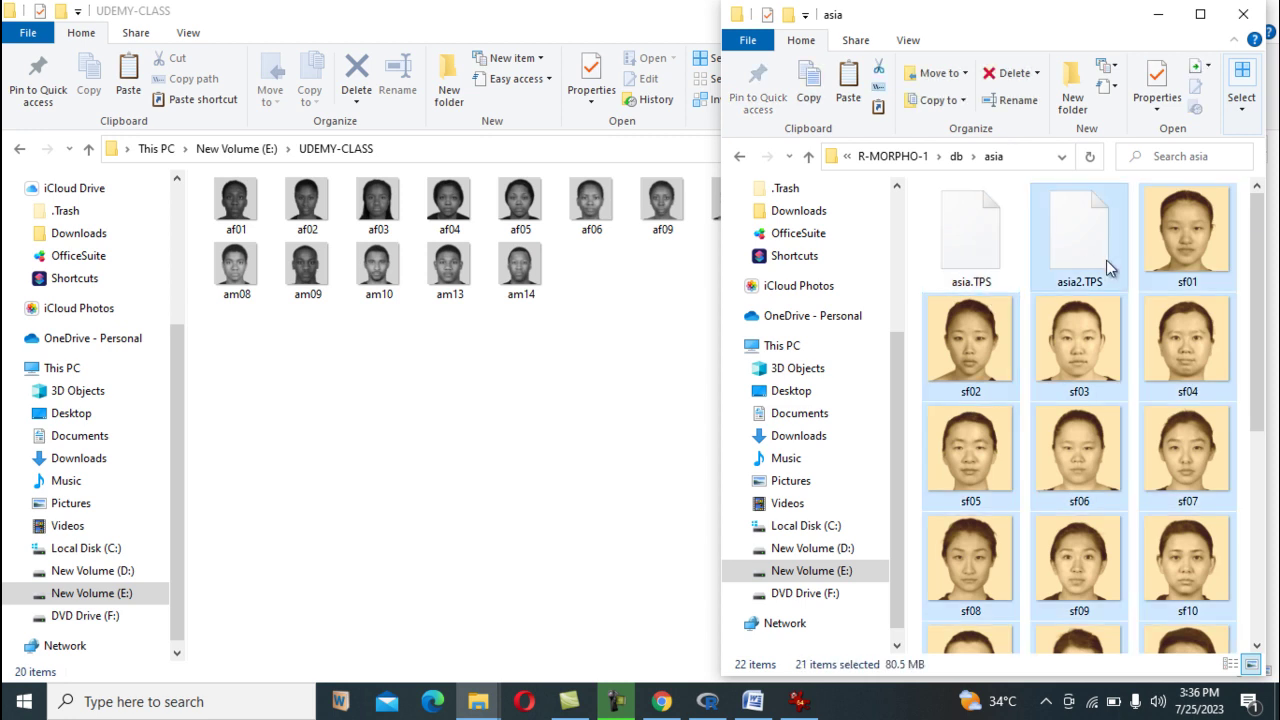
ctrl+click(1108, 268)
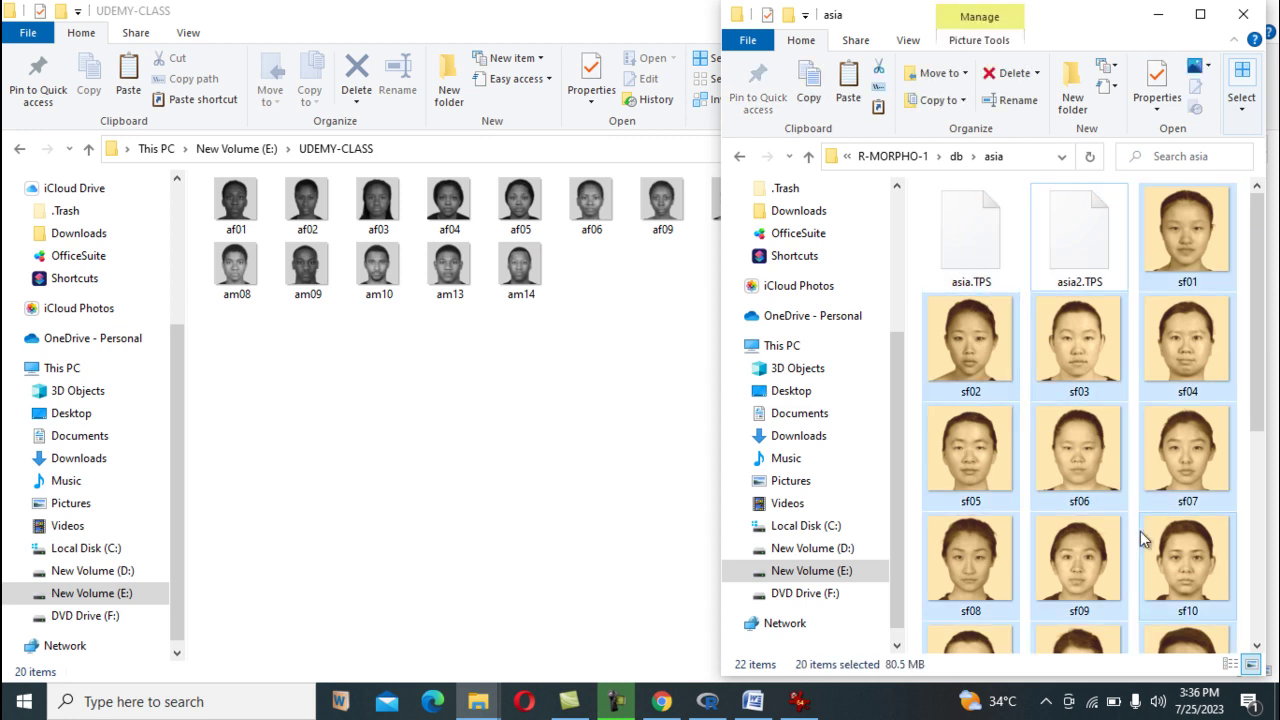
click(417, 480)
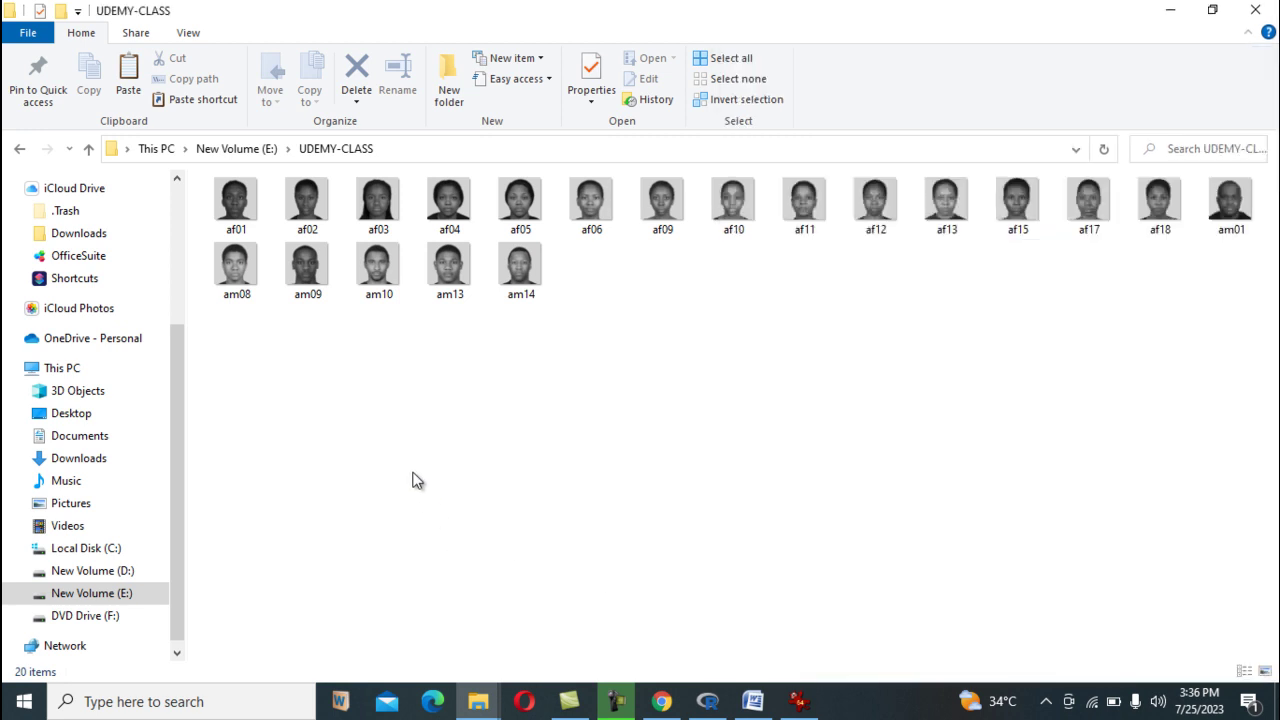
key(ctrl+v)
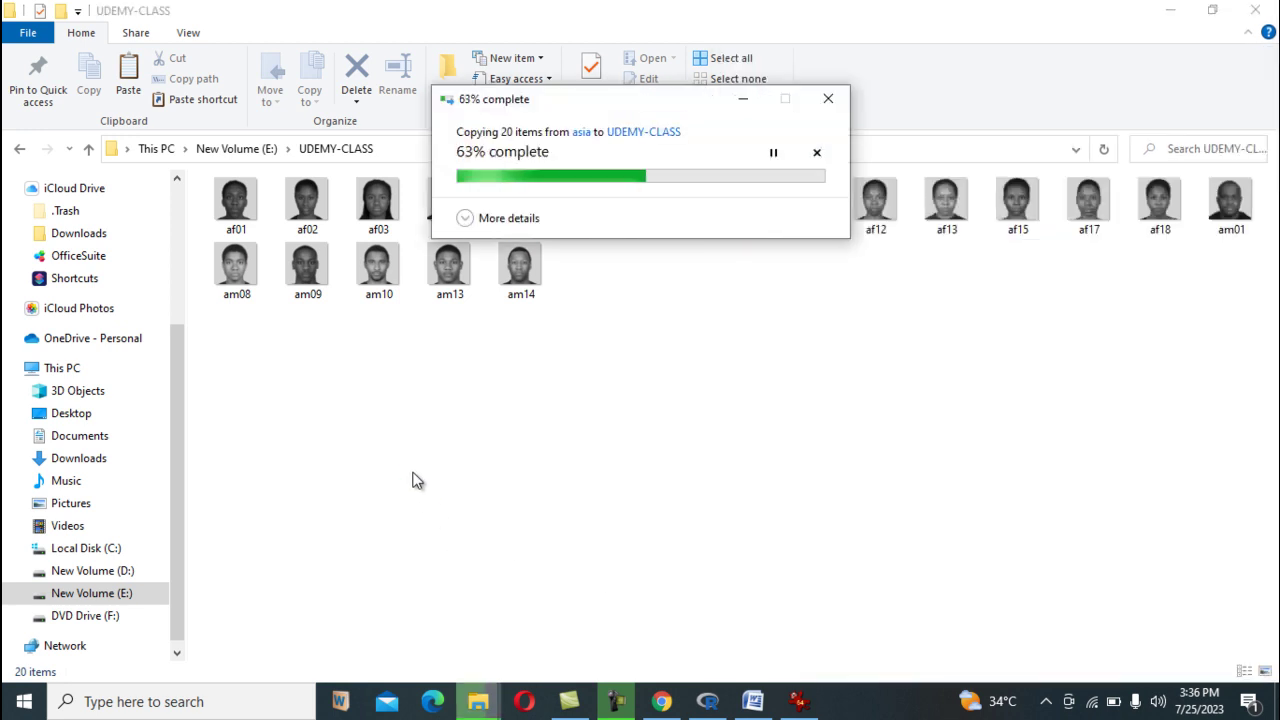
Copy all face images from the euro folder under R-MORPHO-1, db into UDEMY-CLASS, leaving out euro.TPS and euro2.TPS
mouse_move(478, 700)
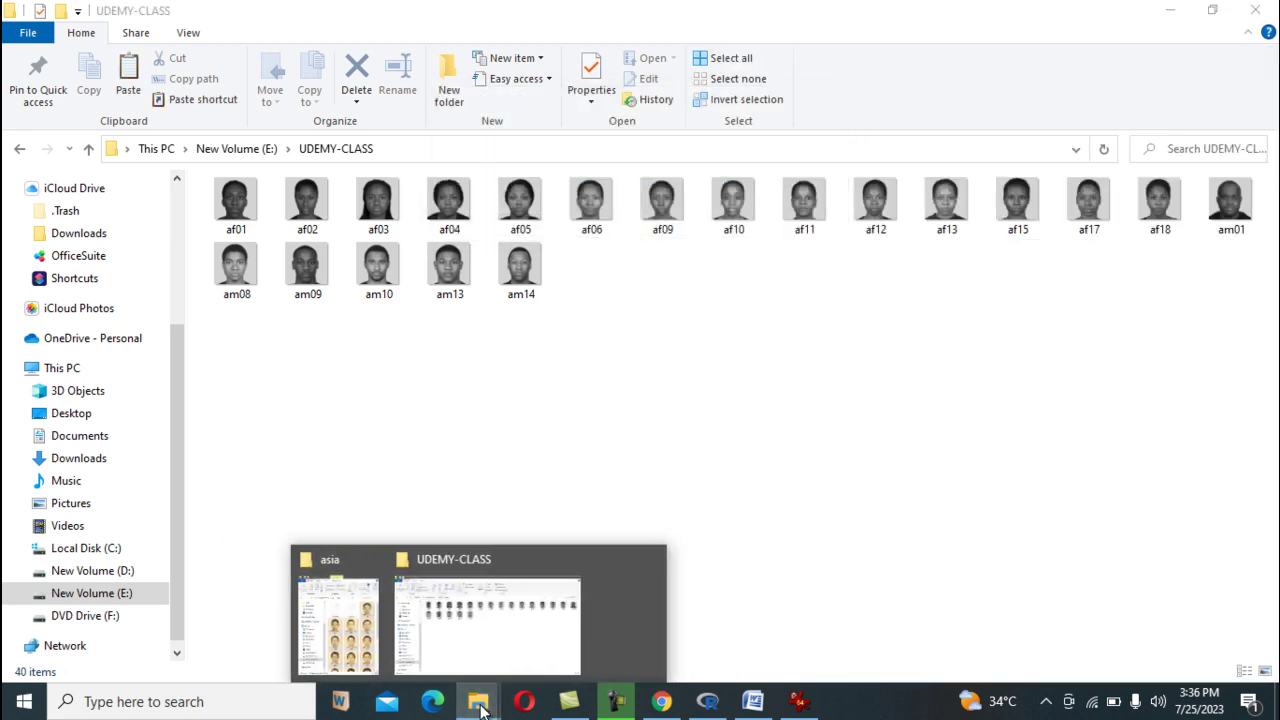
click(378, 652)
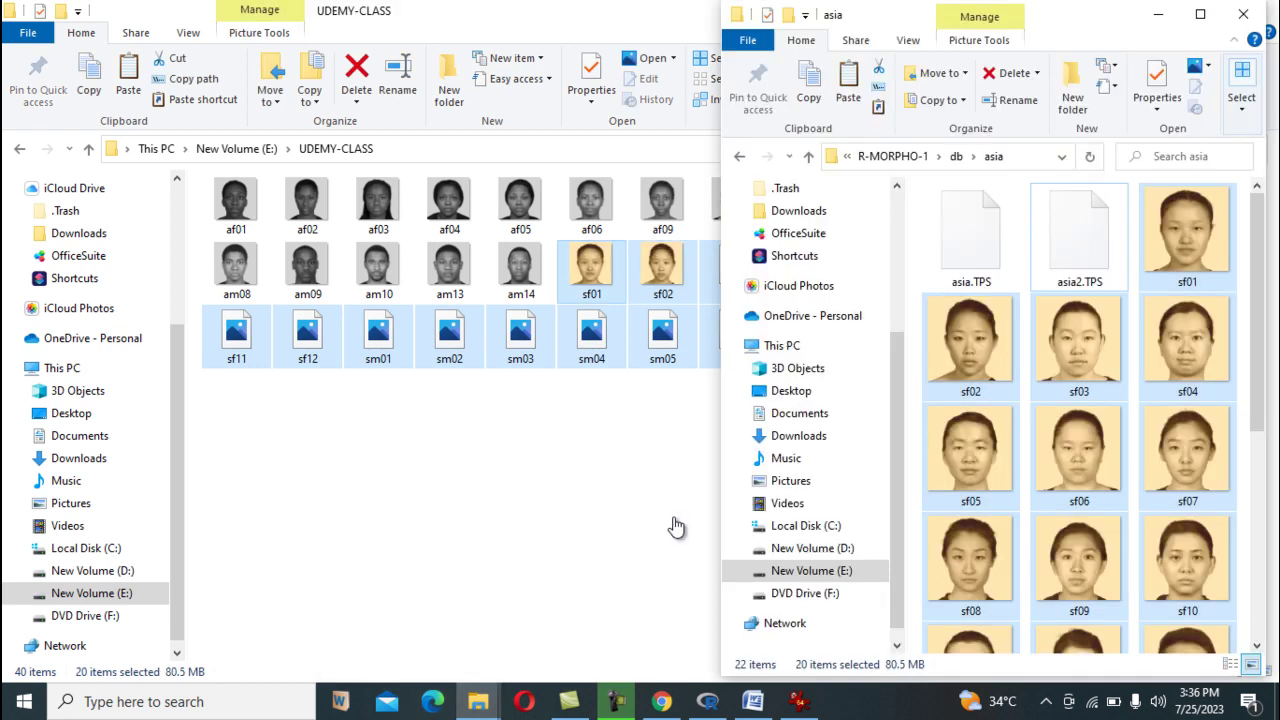
click(741, 159)
double_click(975, 260)
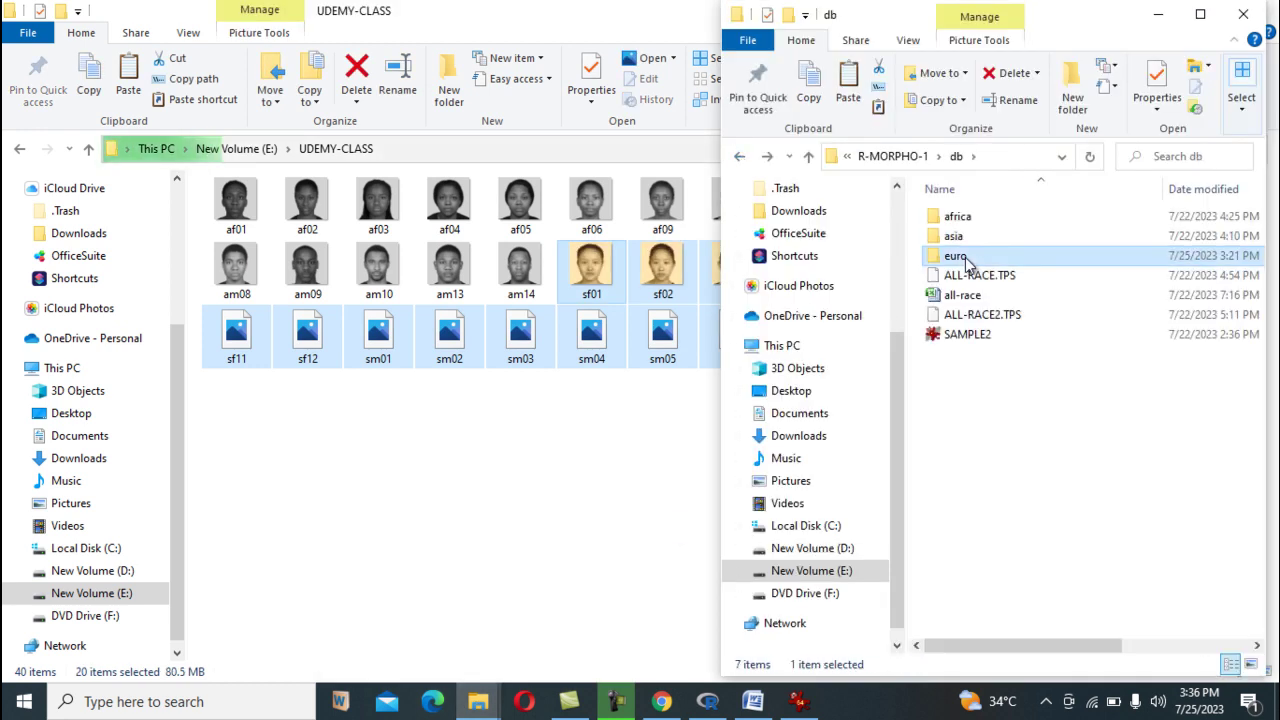
key(ctrl+a)
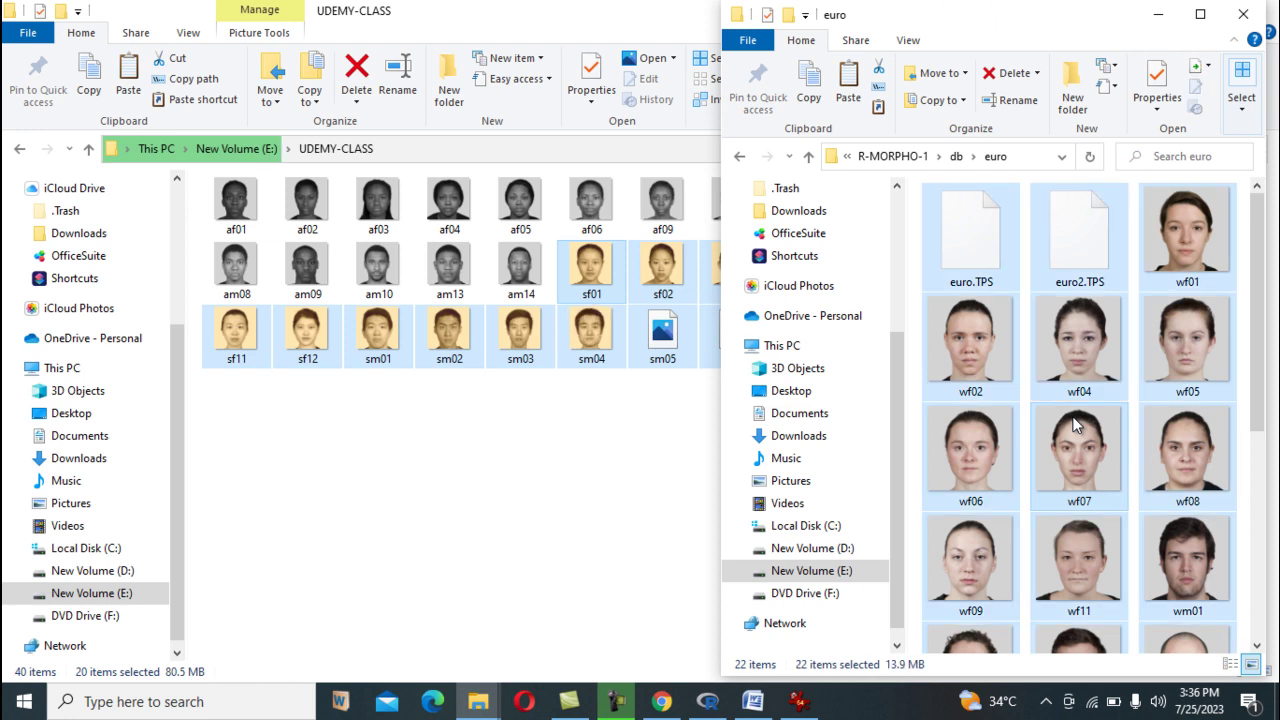
ctrl+click(1075, 231)
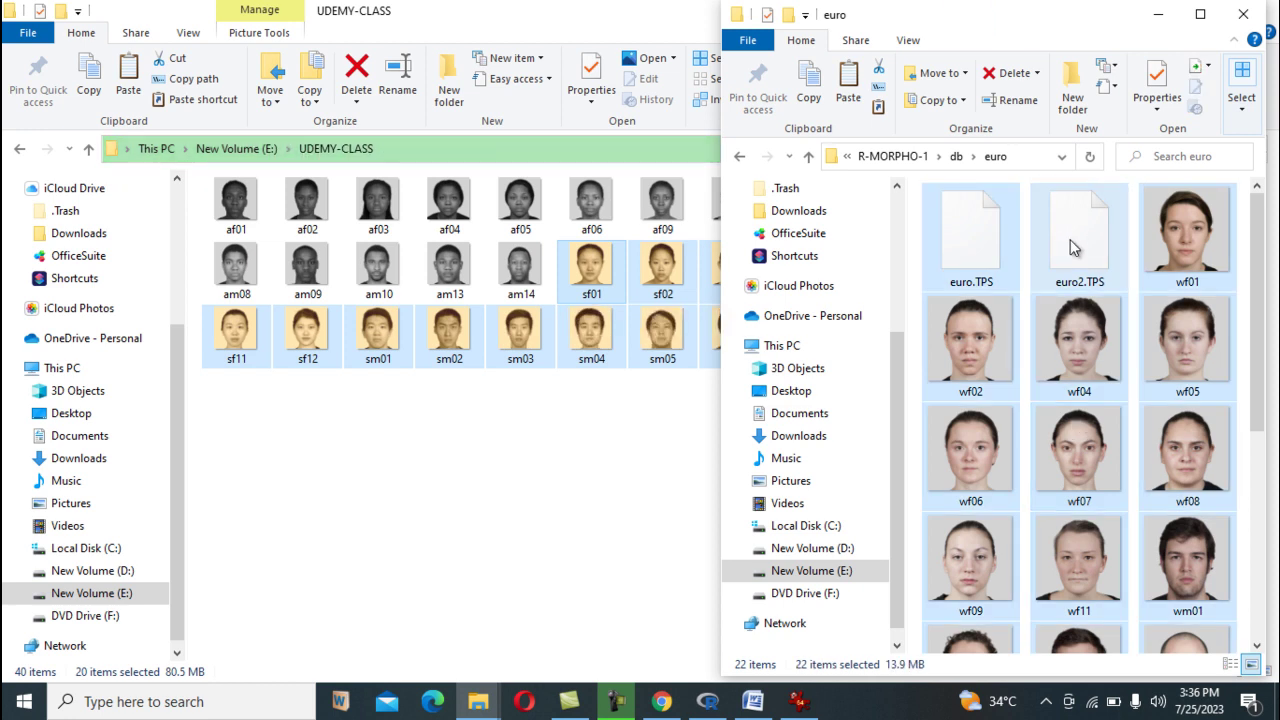
ctrl+click(970, 235)
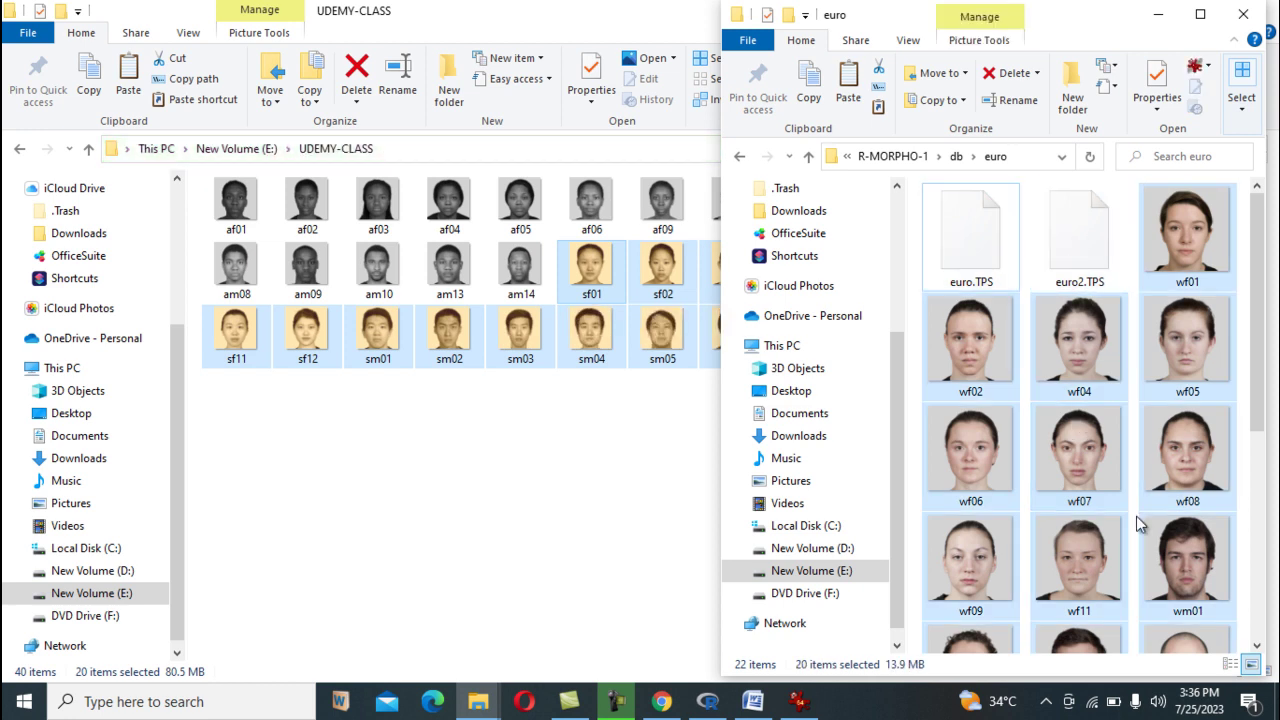
click(619, 498)
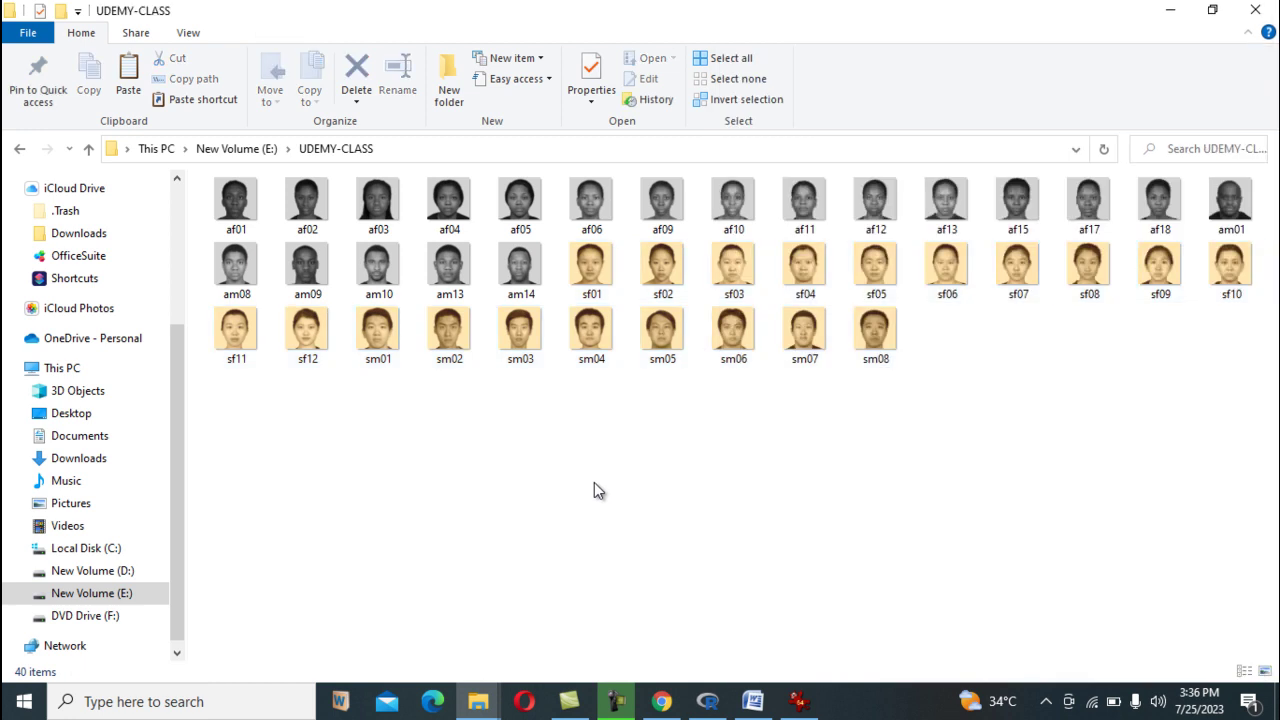
key(ctrl+v)
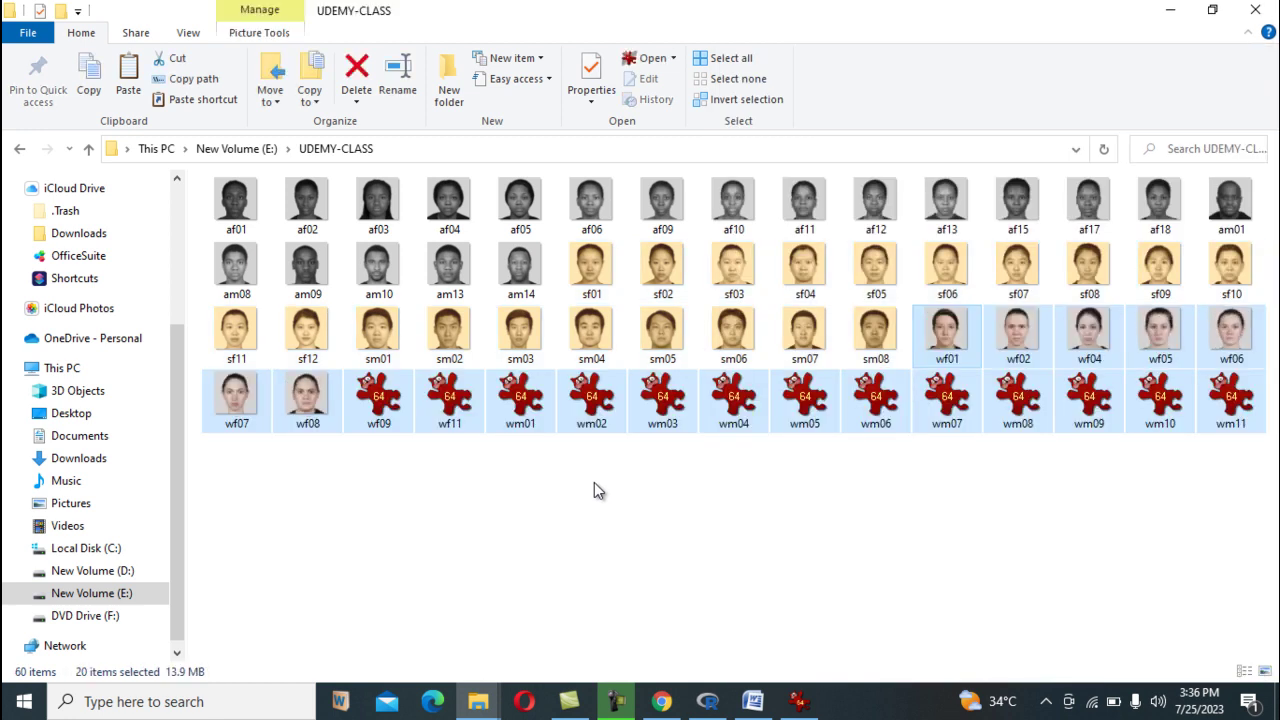
click(565, 500)
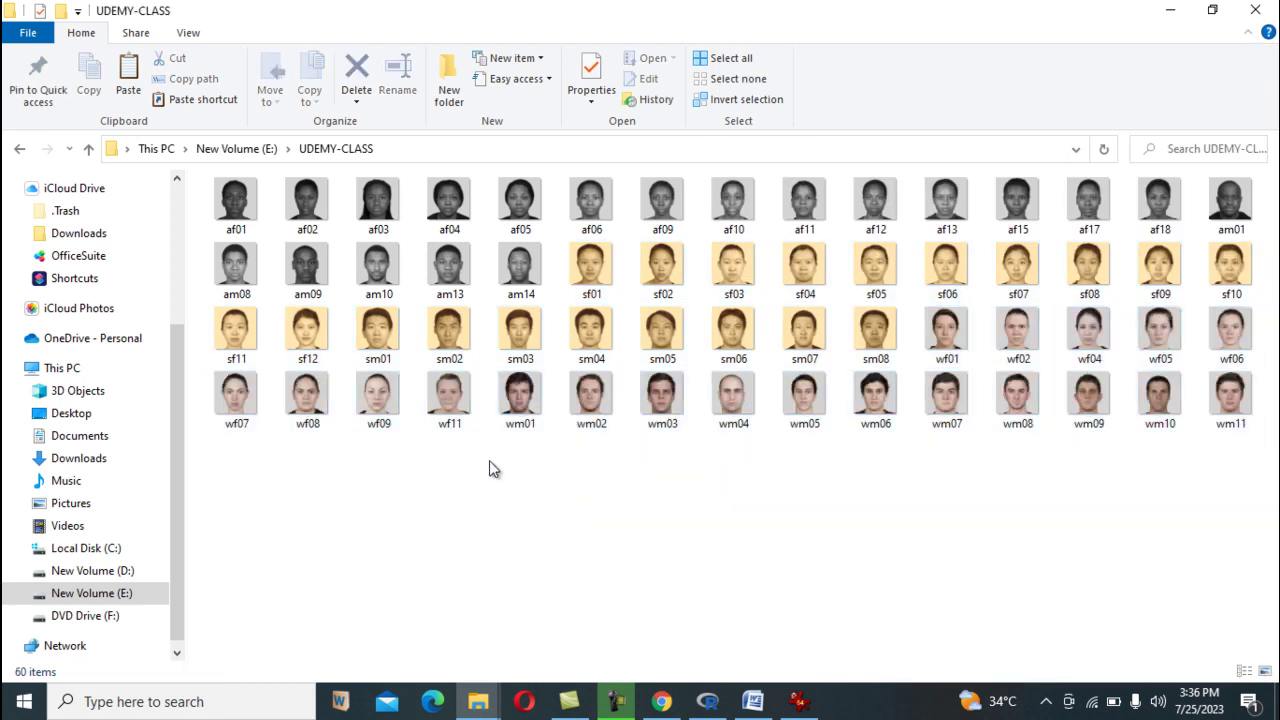
Minimise the UDEMY-CLASS folder window and switch to RGui
click(1170, 16)
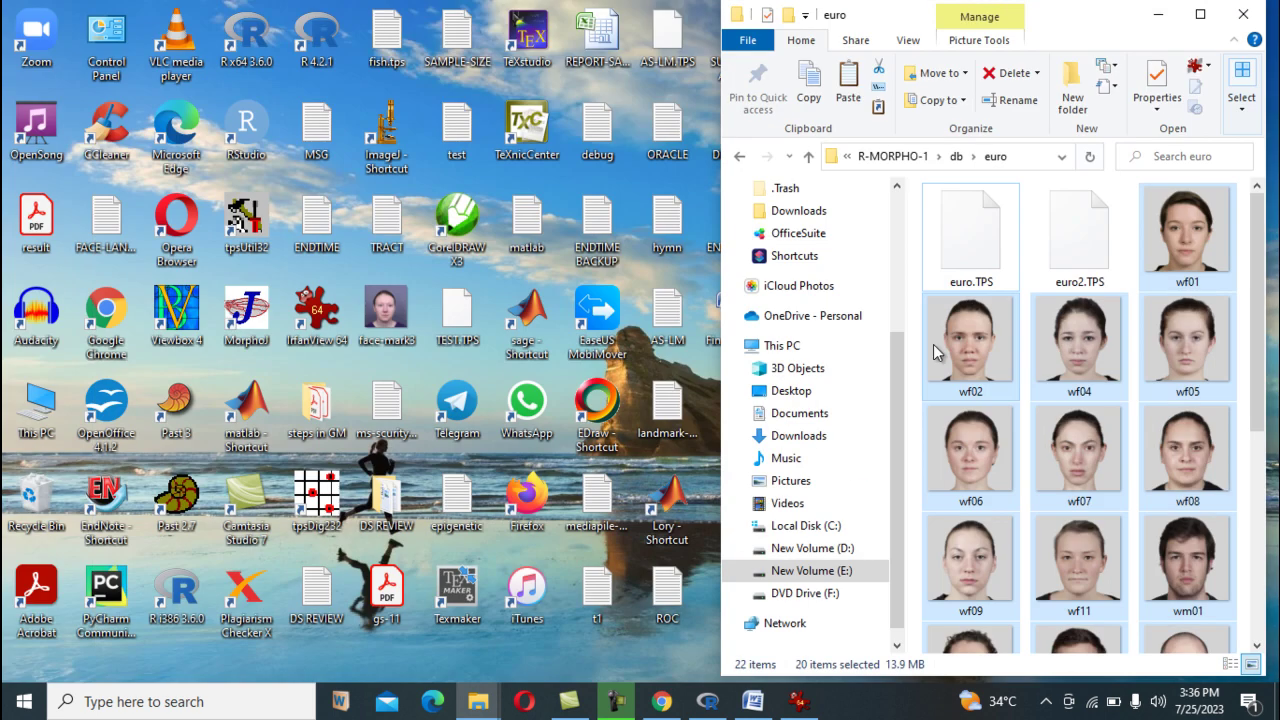
click(707, 701)
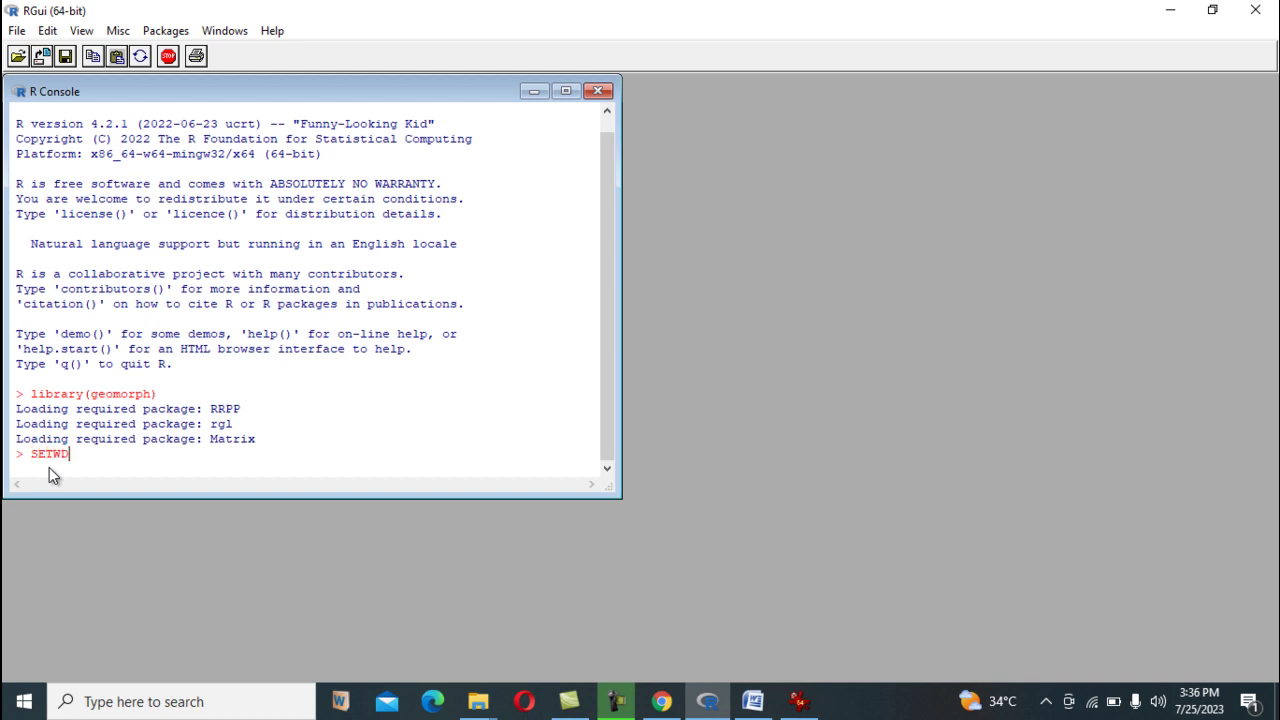
Try to set the working directory by running SETWD("E/UDEMY-CLASS") in the R console
text(E/)
text(UDEMY-CLASS)
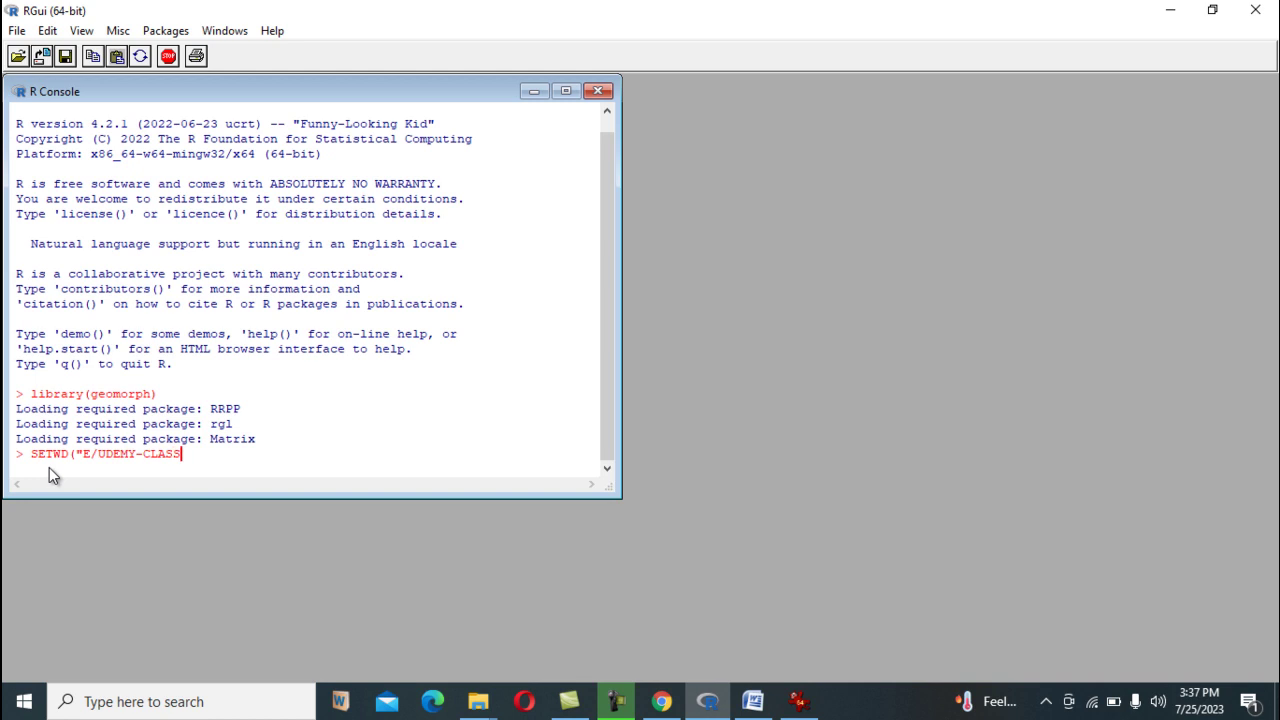
text("0)
key(BackSpace)
text())
key(Return)
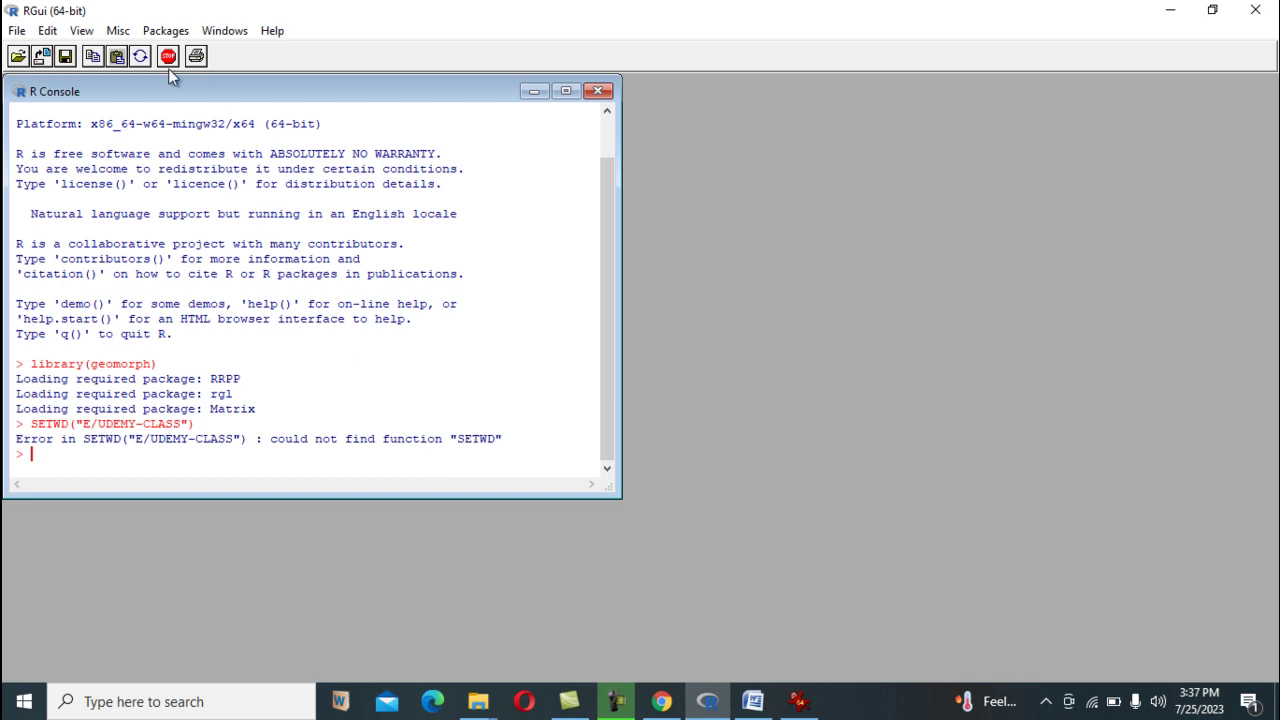
Change R's working directory to the UDEMY-CLASS folder on New Volume (E:) through the folder browser
click(22, 38)
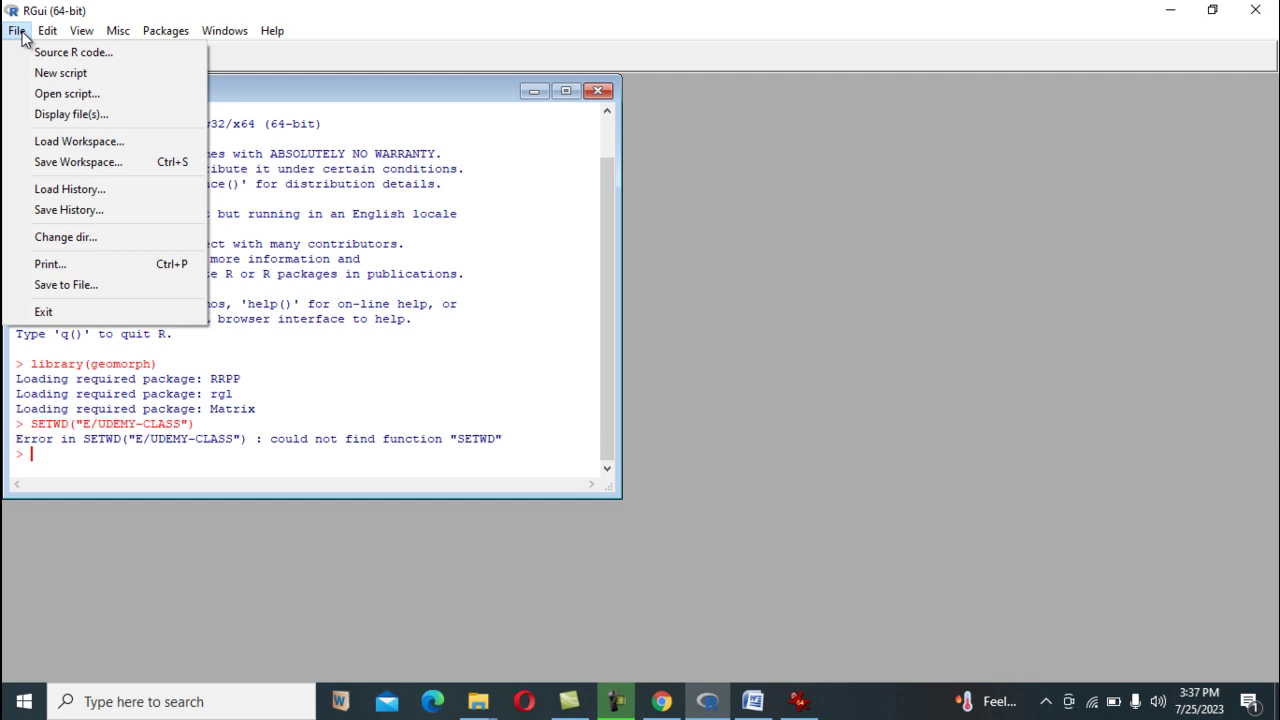
click(85, 238)
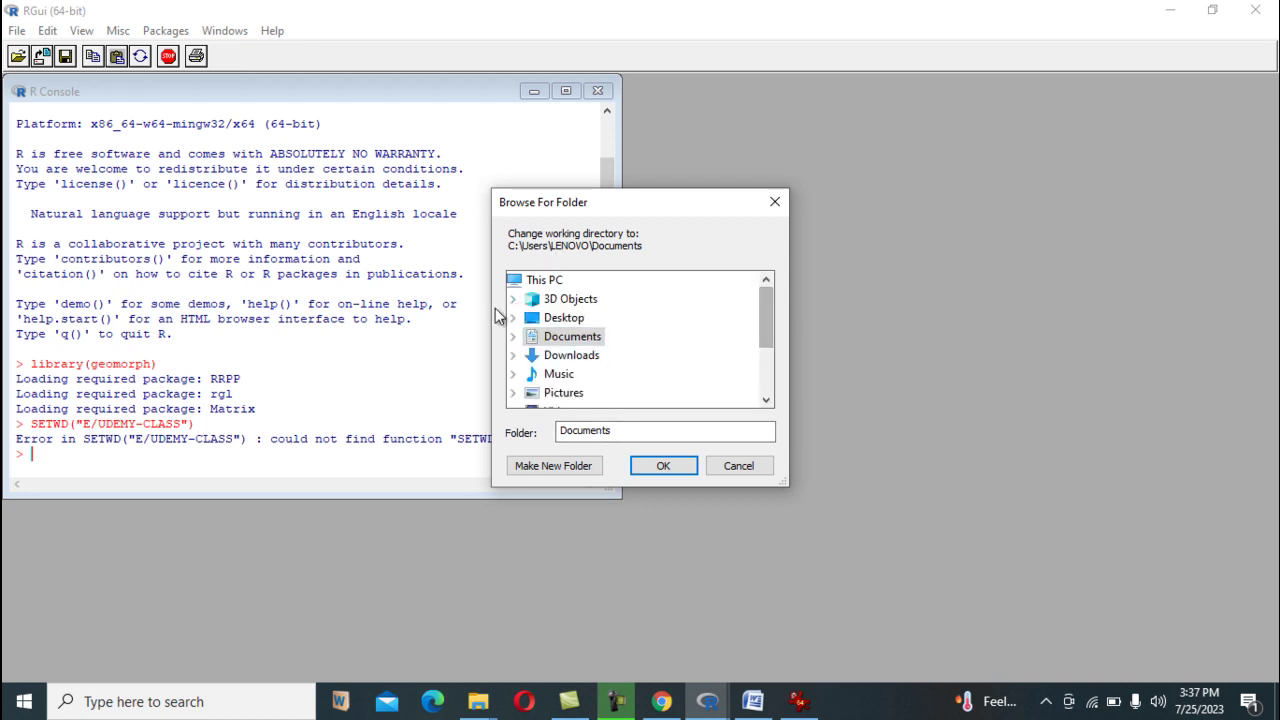
drag(766, 322, 766, 356)
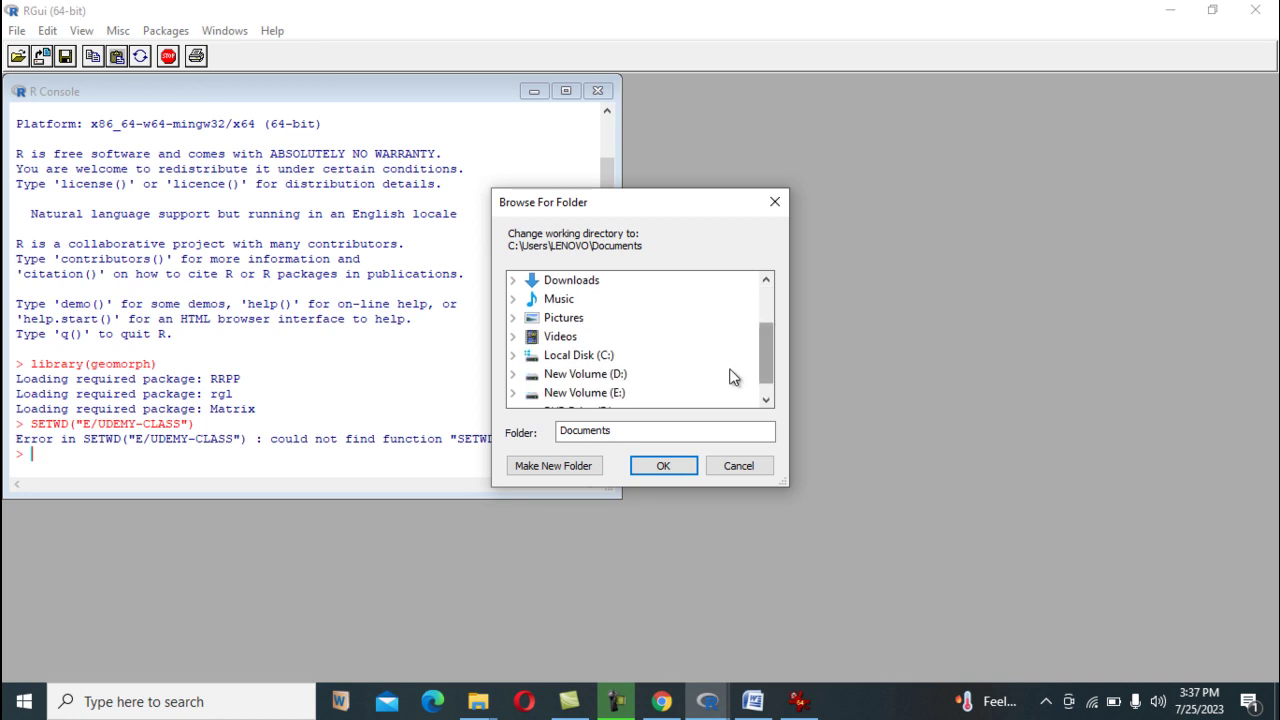
double_click(616, 393)
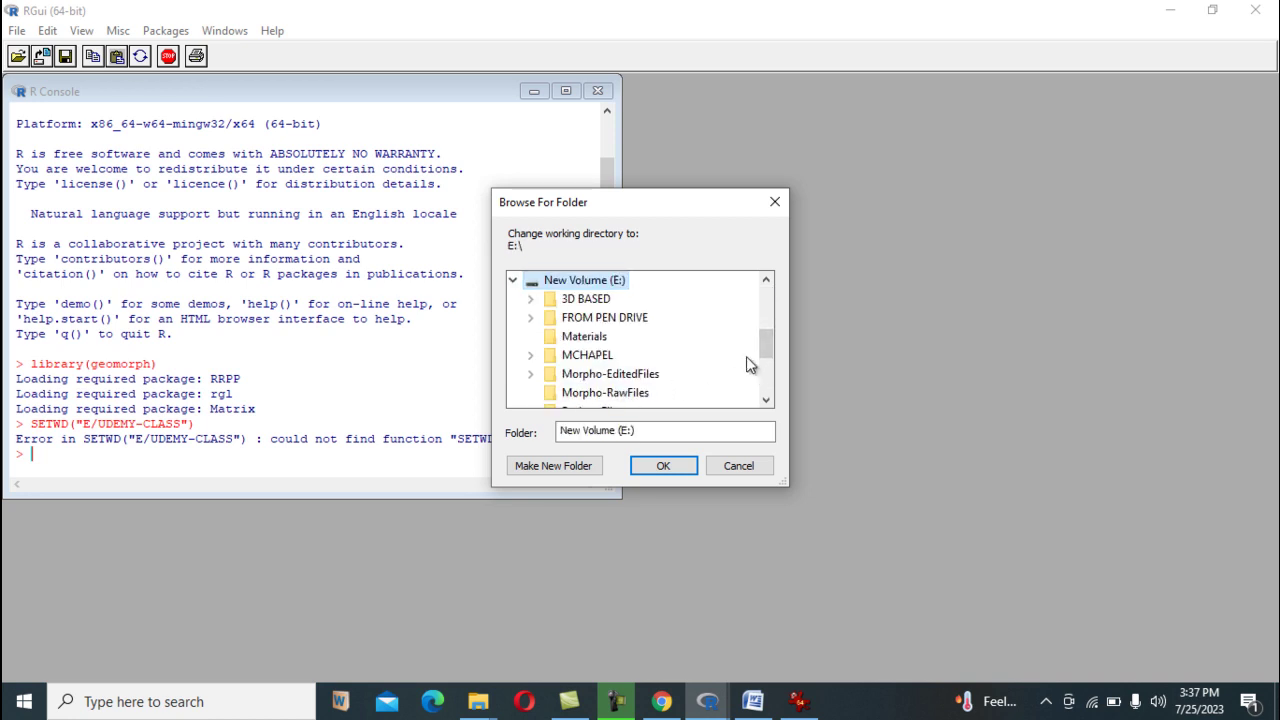
drag(761, 348, 765, 369)
click(590, 337)
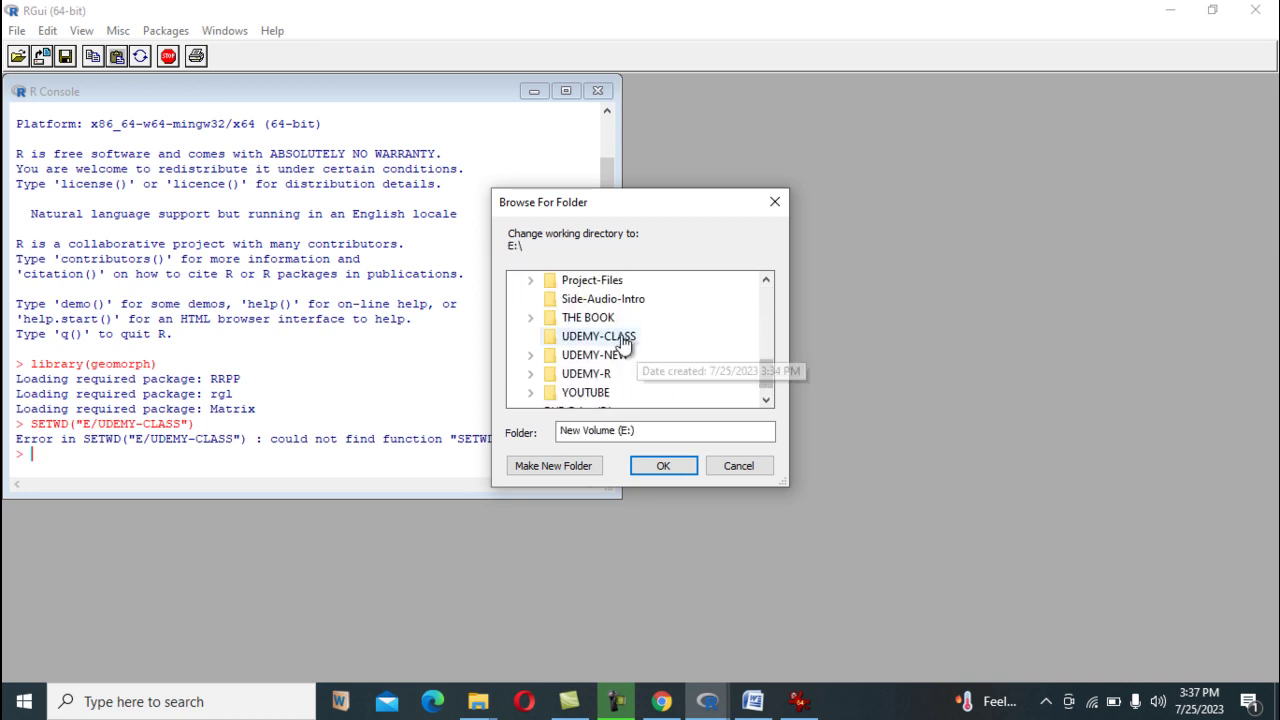
click(663, 464)
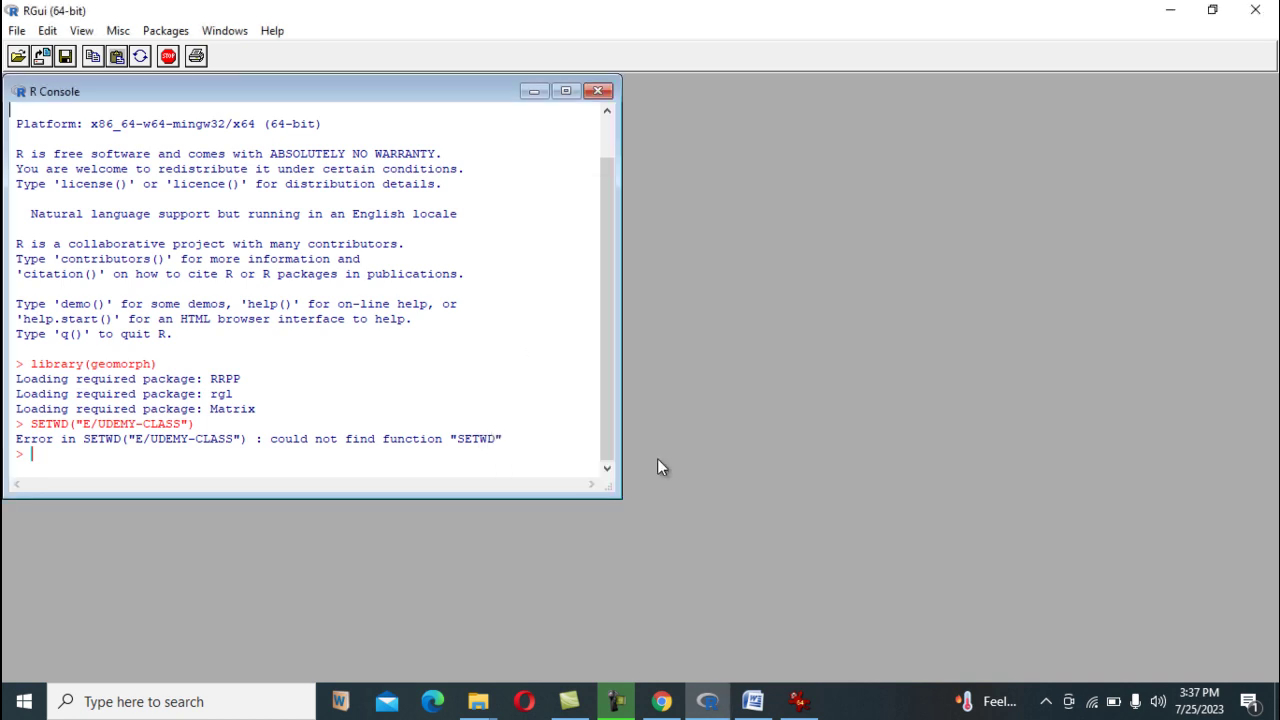